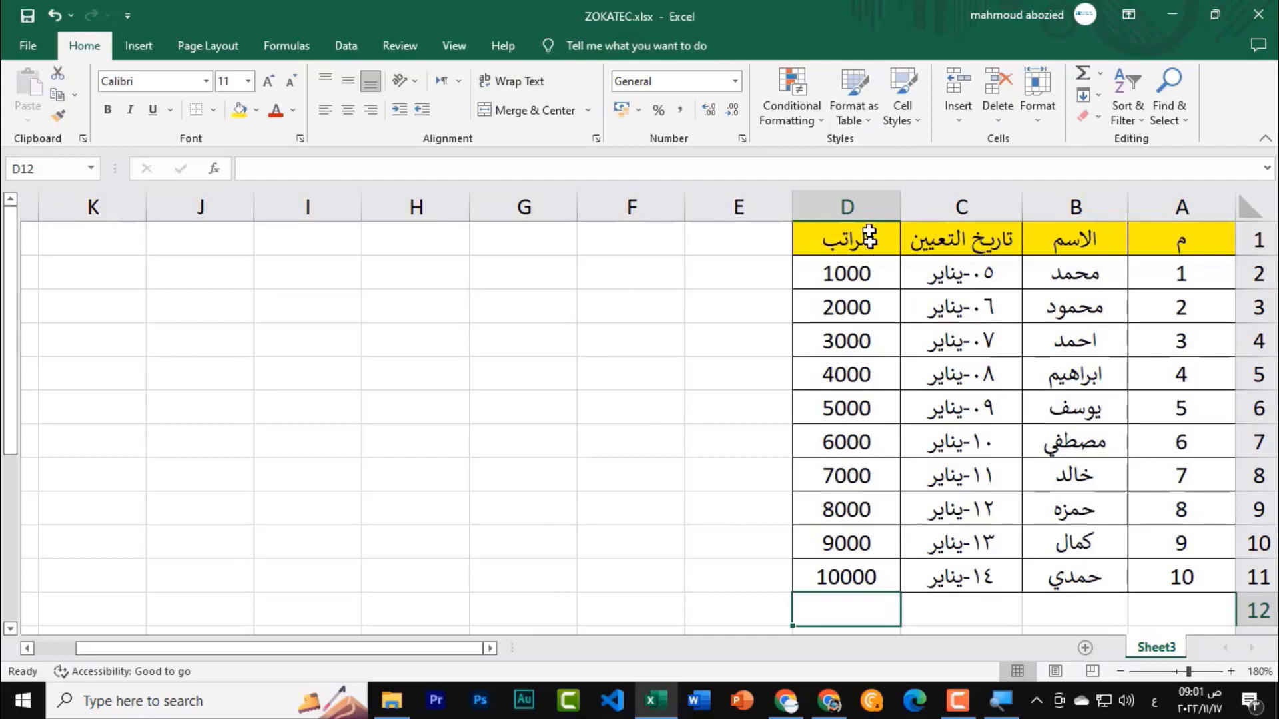
# Start a hand-written total =D2+ in the empty cell D12 below the salaries.
pyautogui.click(847, 207)
pyautogui.click(844, 618)
pyautogui.write('=')
pyautogui.click(829, 285)
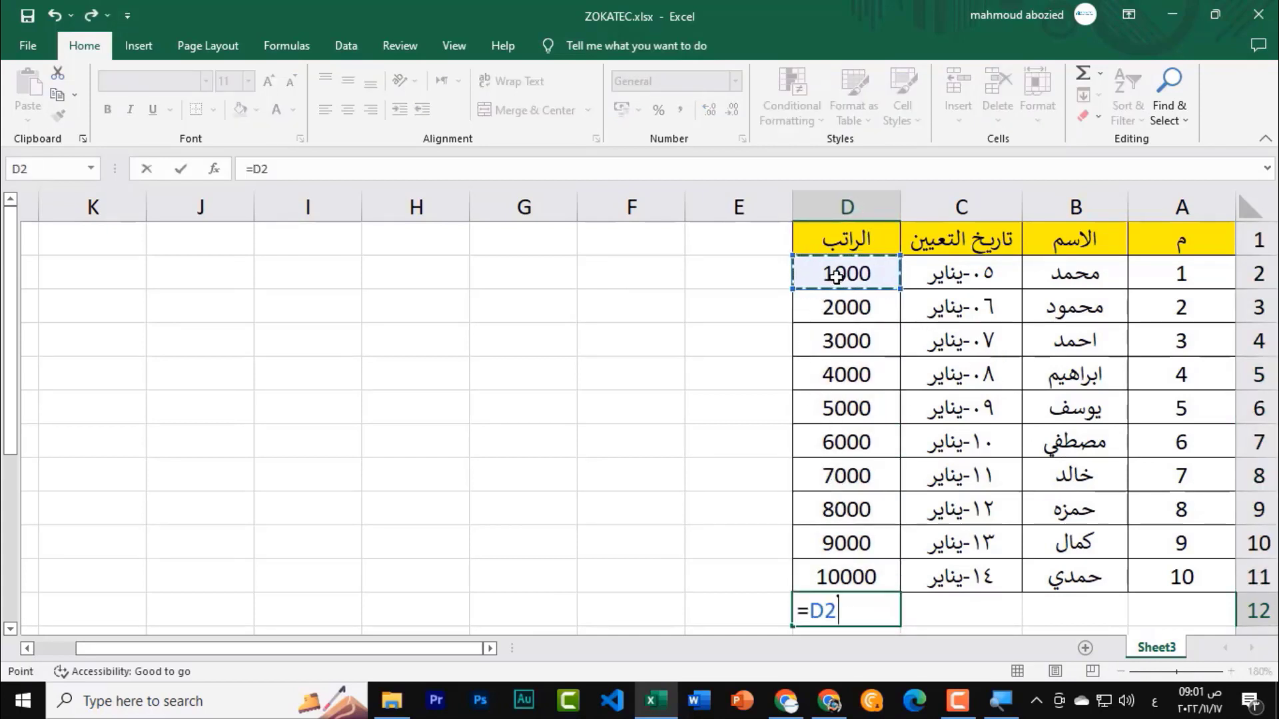
pyautogui.write('+')
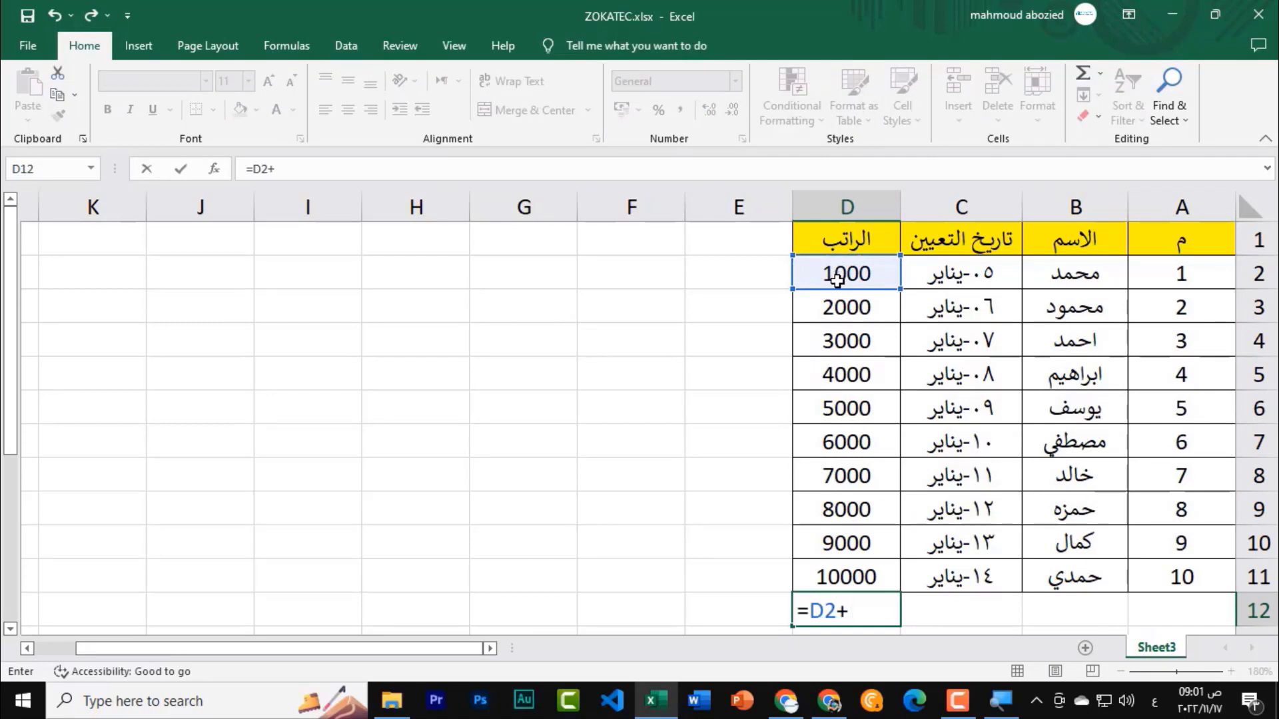
# Abandon that formula and show the AutoSum quick-function list for D12.
pyautogui.press('Escape')
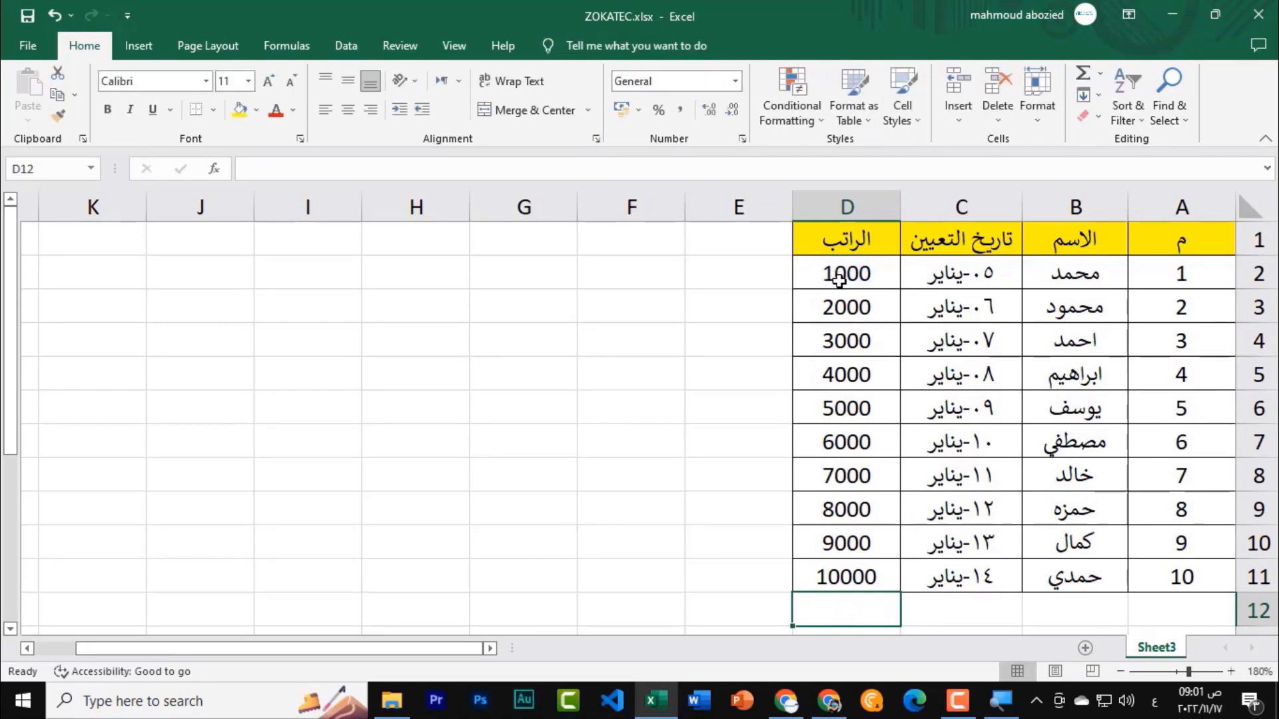
pyautogui.click(867, 208)
pyautogui.click(1102, 78)
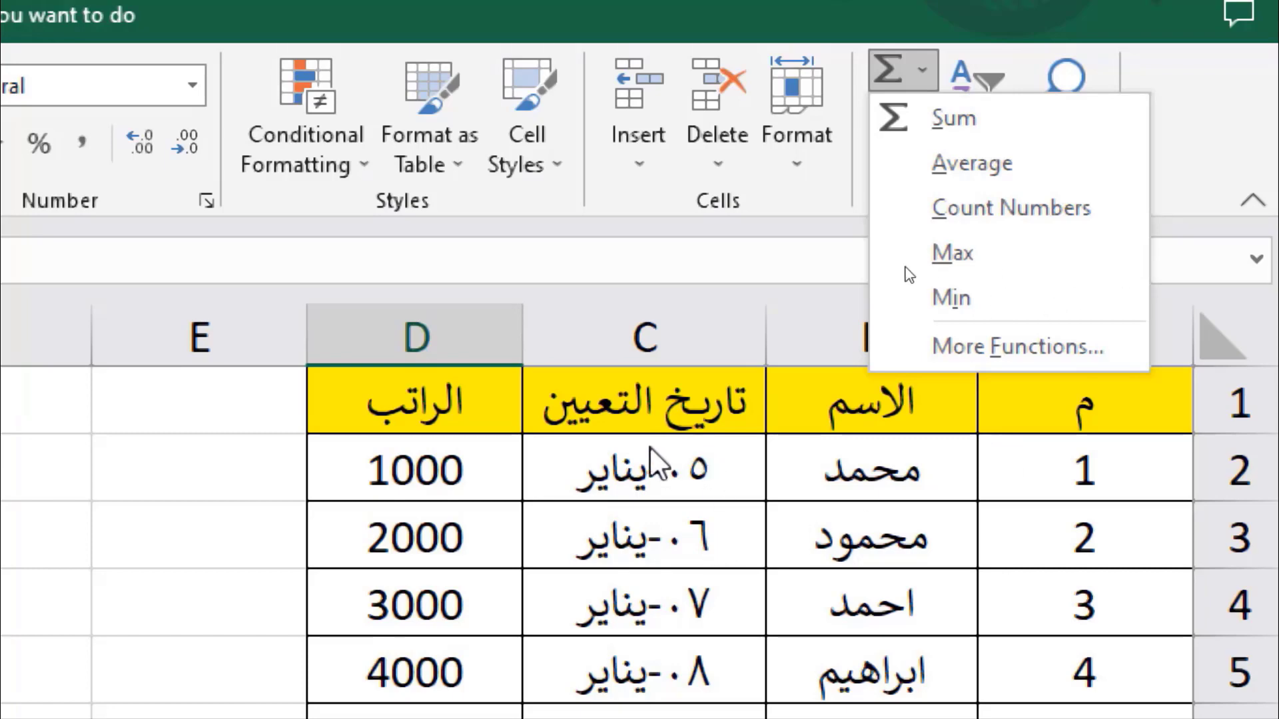
# Insert =SUM(D2:D11) in D12 for a 55000 total, then delete it again.
pyautogui.click(474, 659)
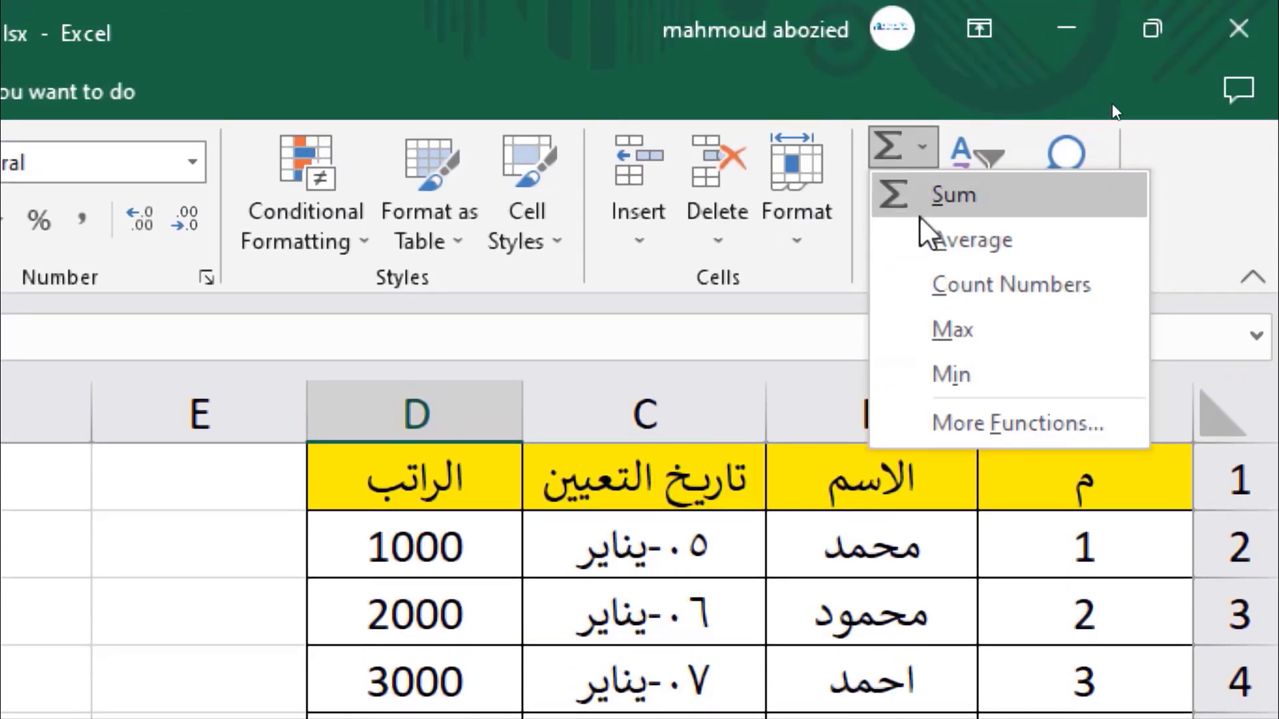
pyautogui.click(950, 193)
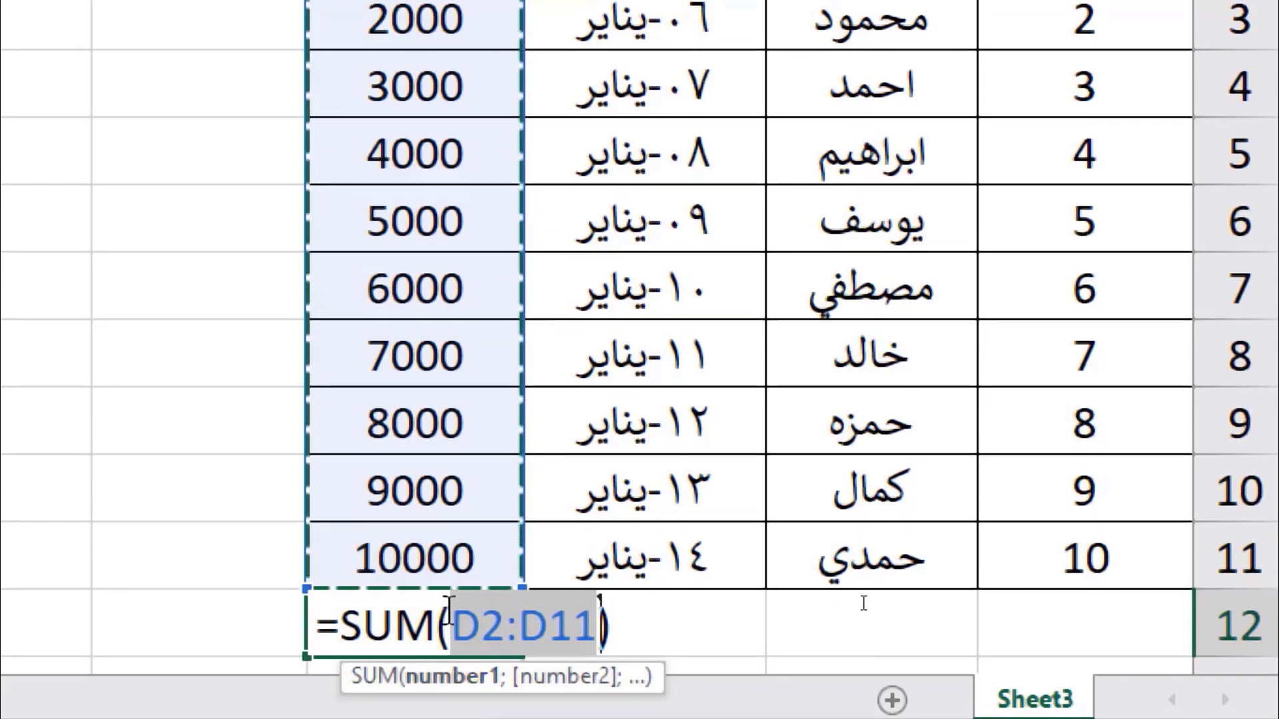
pyautogui.press('Return')
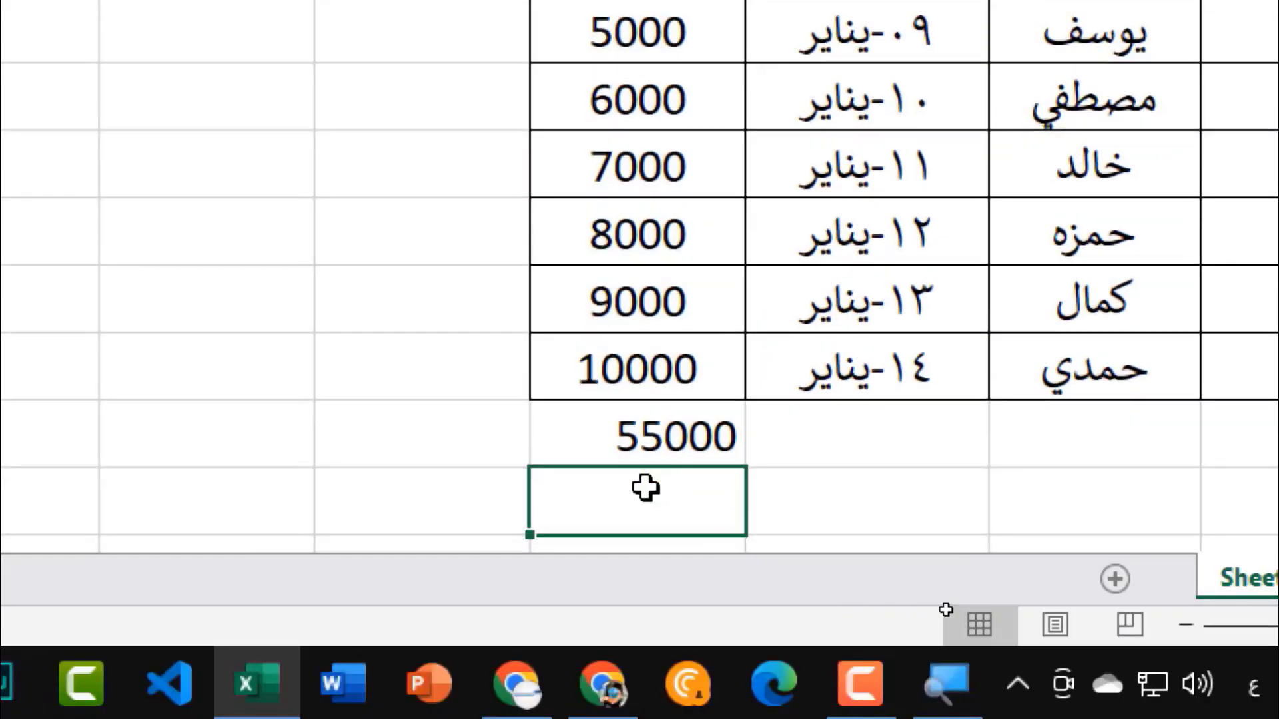
pyautogui.click(700, 436)
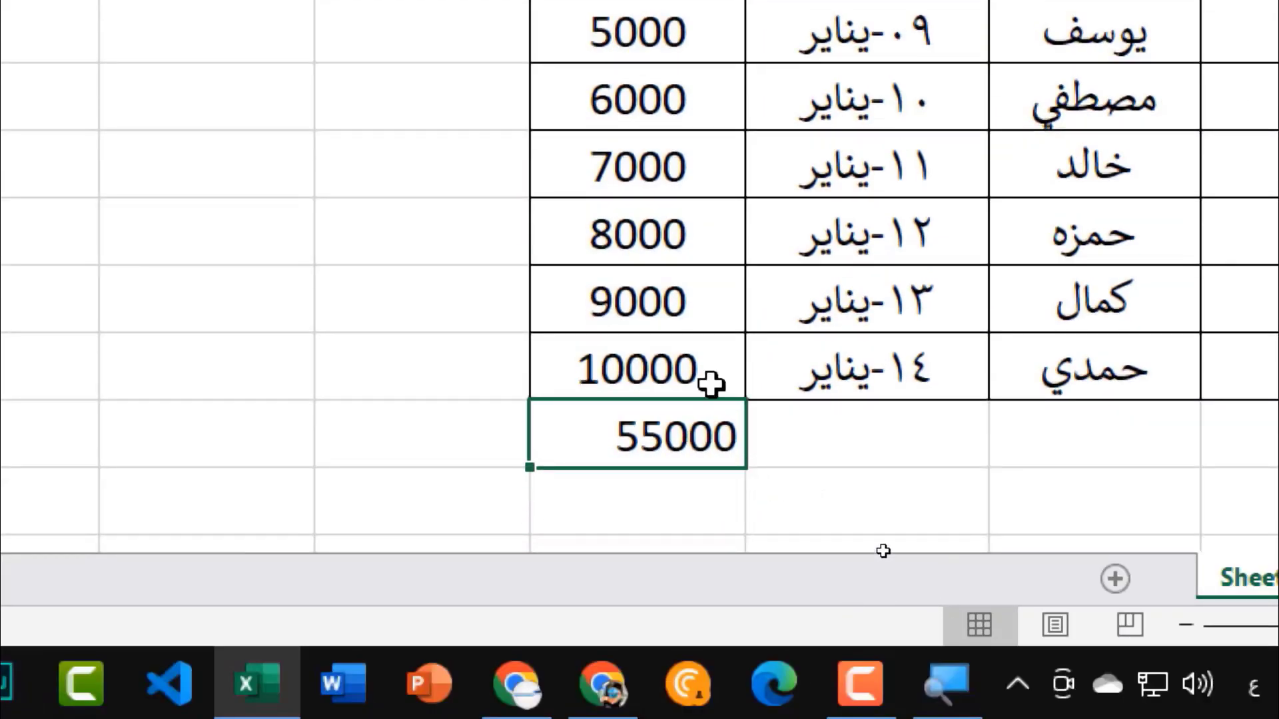
pyautogui.press('Delete')
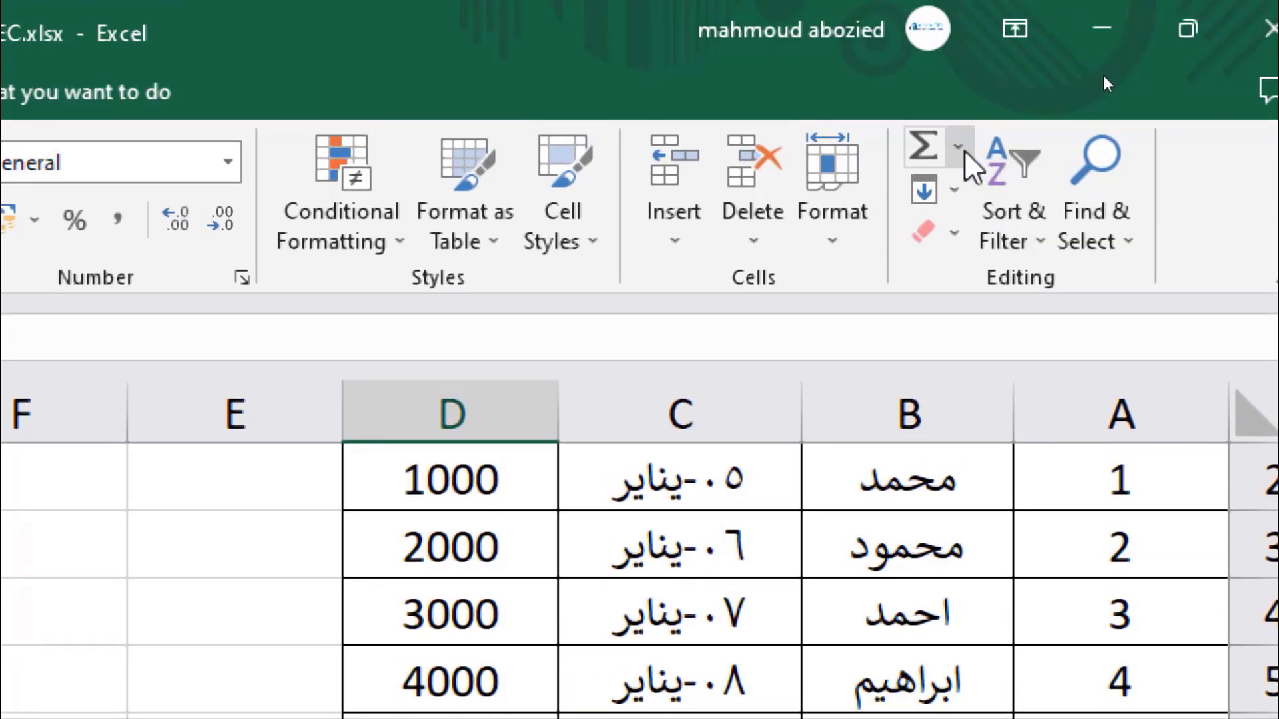
# Put an AutoSum total =SUM(D2:D11) of 55000 in D12.
pyautogui.click(959, 147)
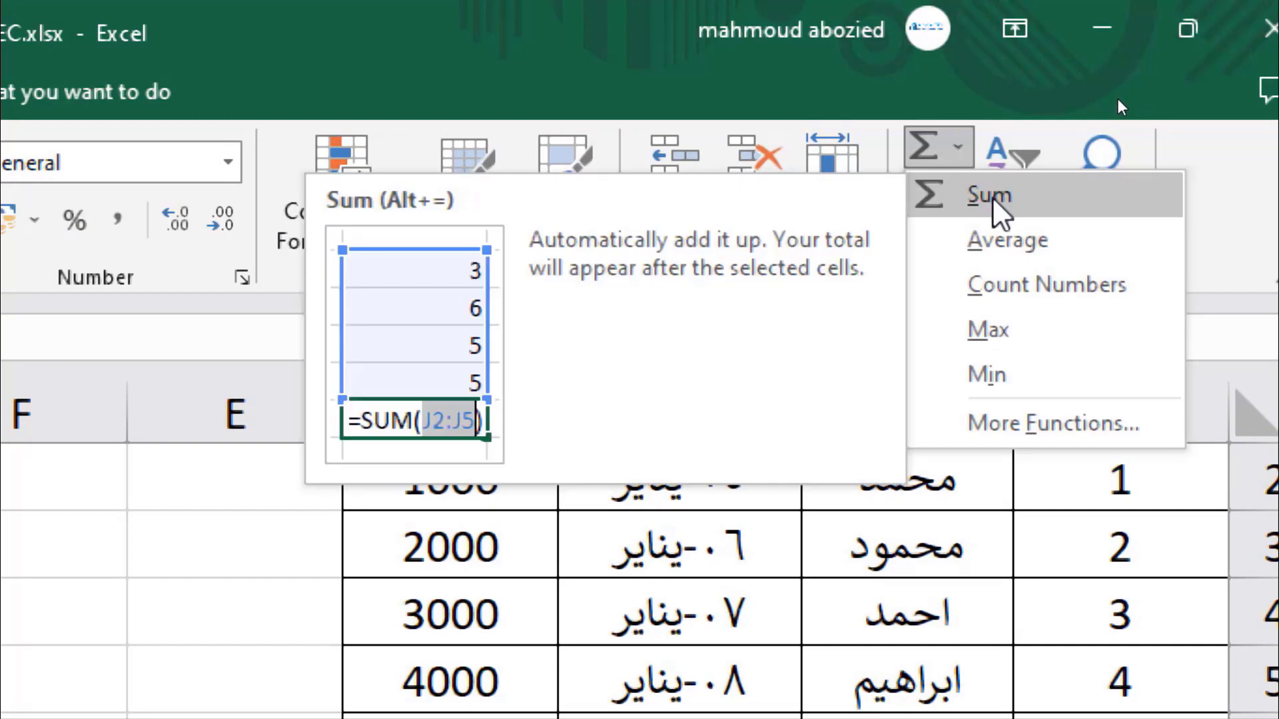
pyautogui.click(993, 197)
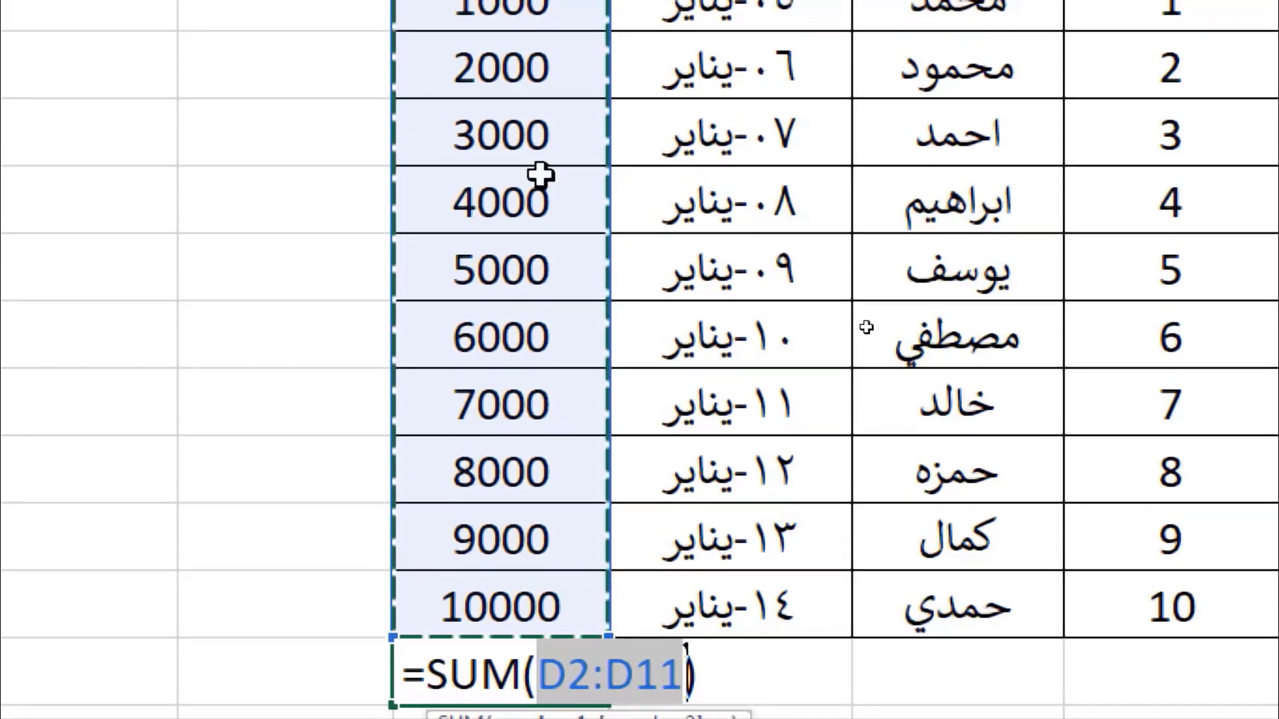
pyautogui.press('Return')
pyautogui.click(731, 436)
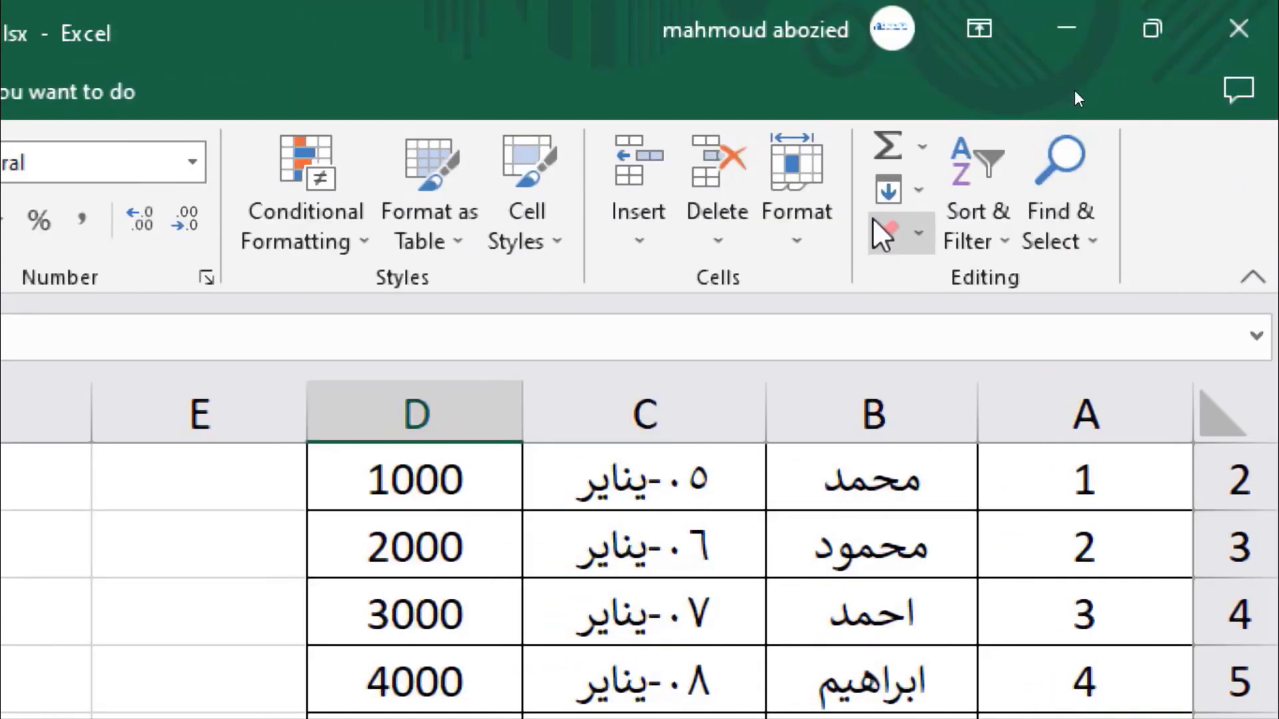
# Replace the D12 total with =AVERAGE(D2:D11), showing 5500.
pyautogui.click(922, 151)
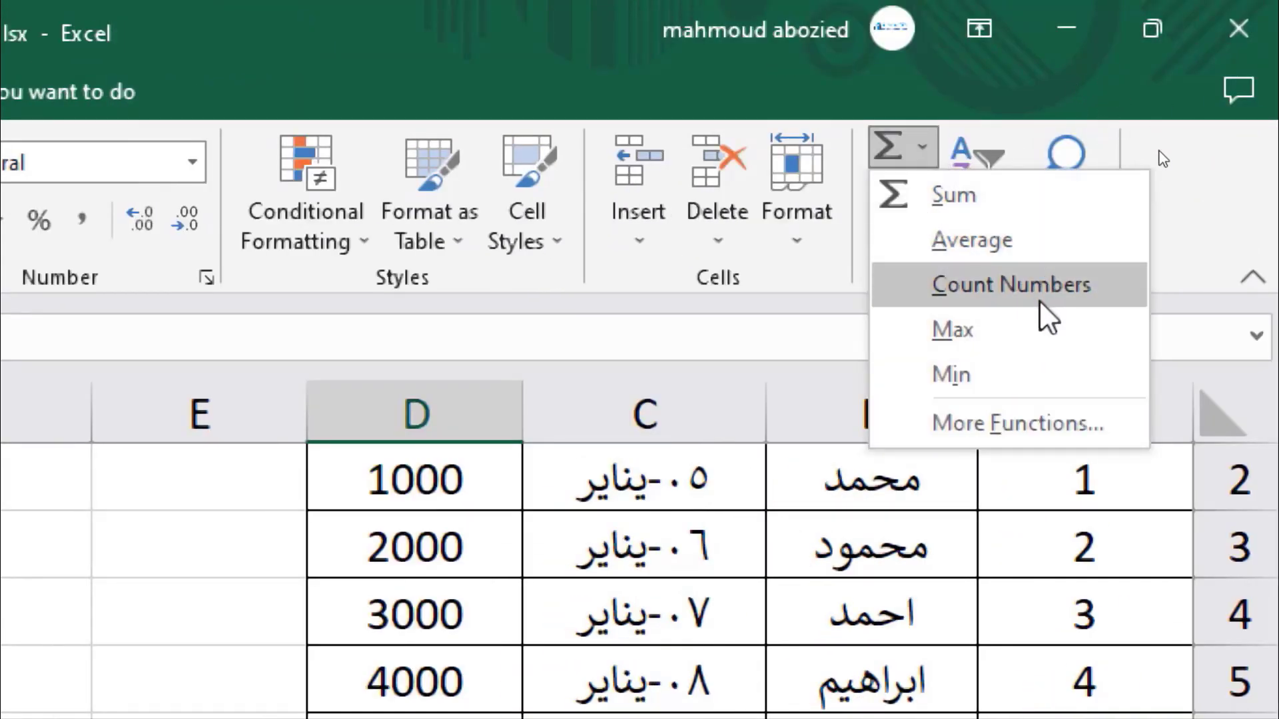
pyautogui.click(983, 233)
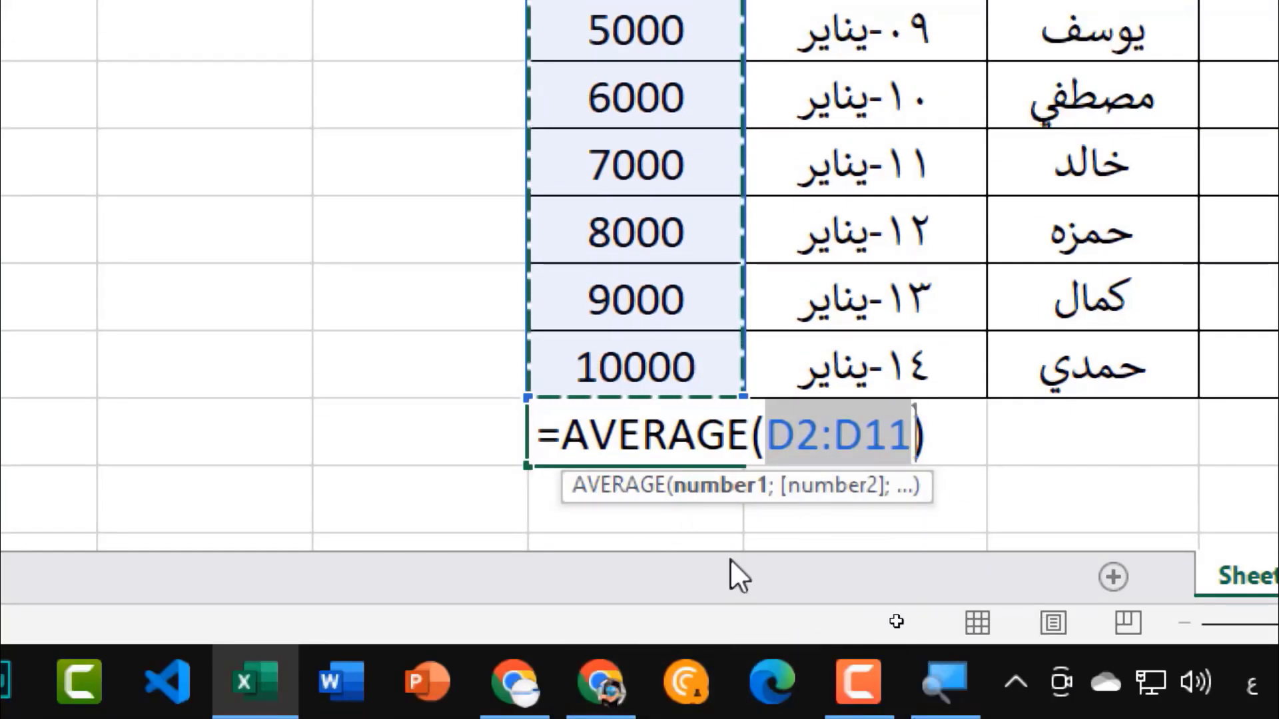
pyautogui.press('Return')
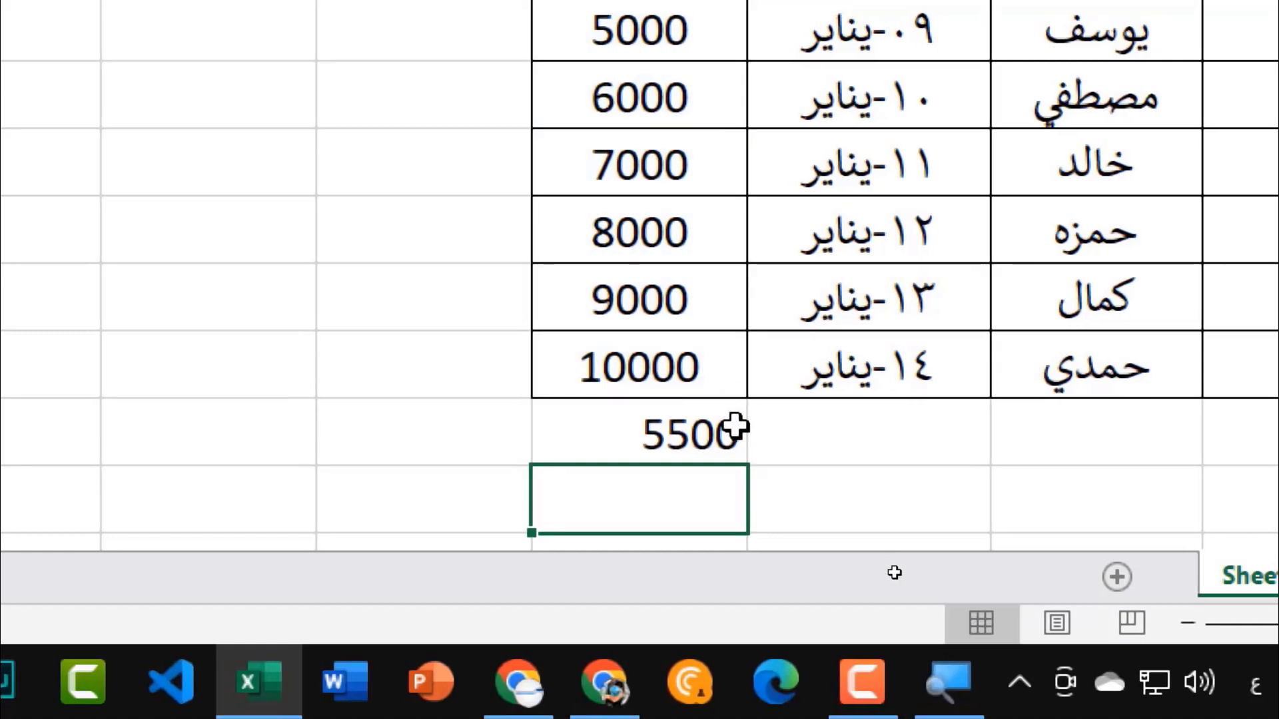
pyautogui.click(736, 430)
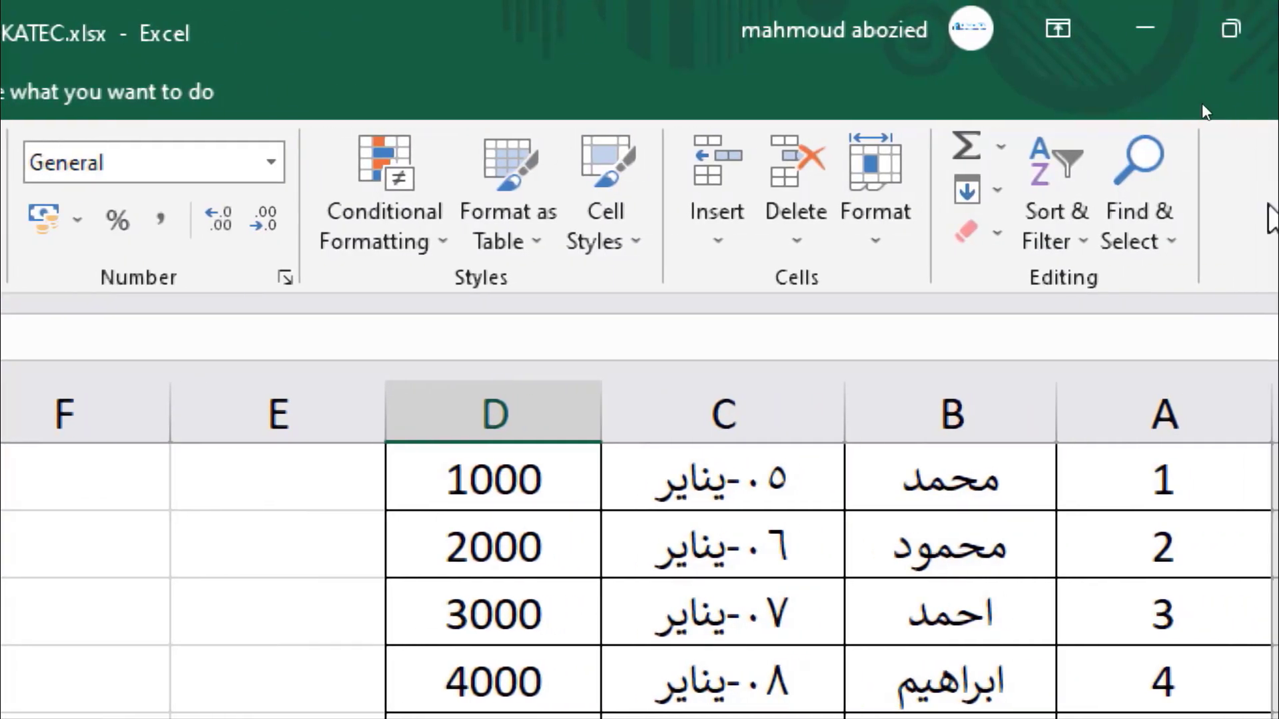
# Insert an AutoSum total =SUM(D2:D11) in D12.
pyautogui.click(1003, 145)
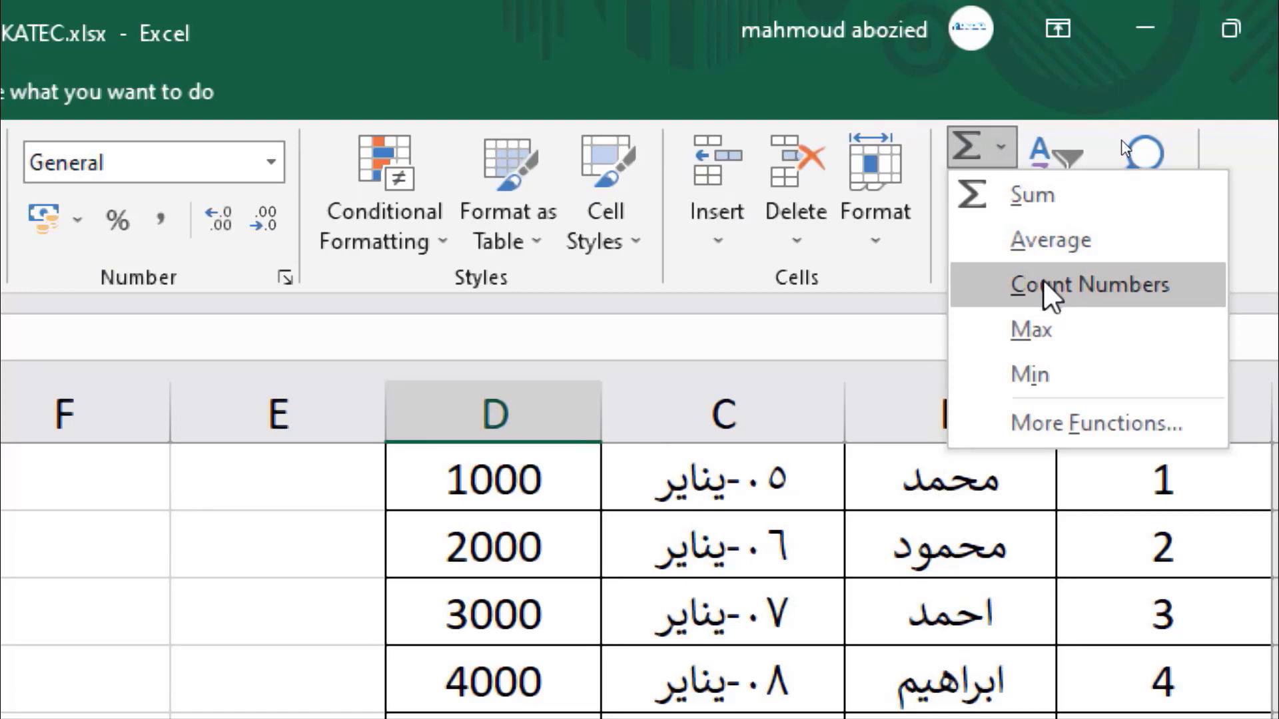
pyautogui.click(1048, 201)
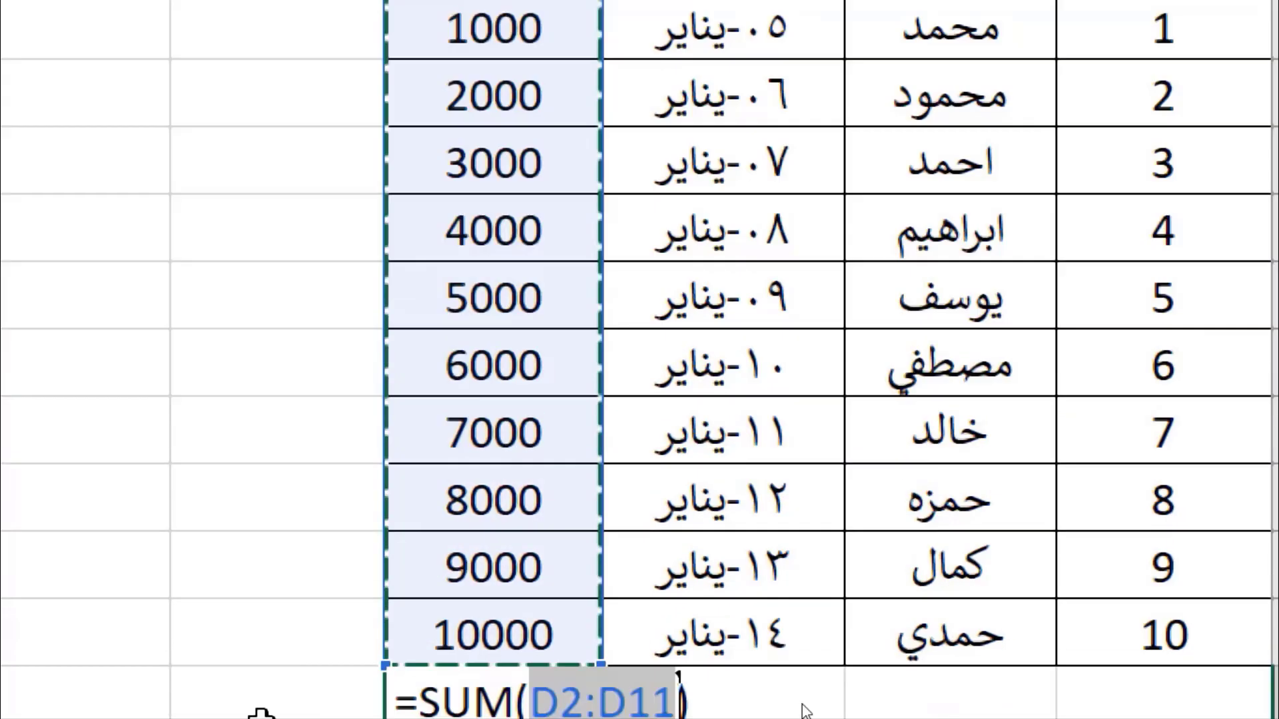
pyautogui.press('Return')
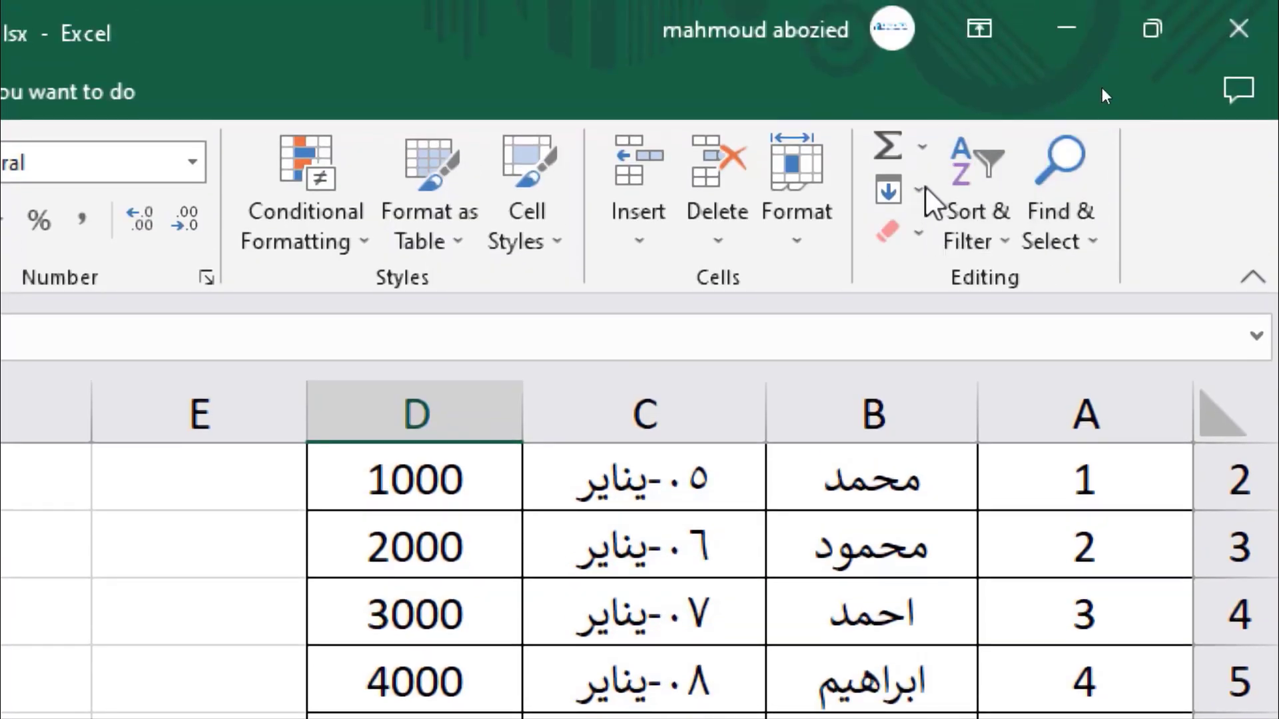
# Switch D12 to Count Numbers, =COUNT(D2:D11), showing 10.
pyautogui.click(922, 148)
pyautogui.click(1002, 284)
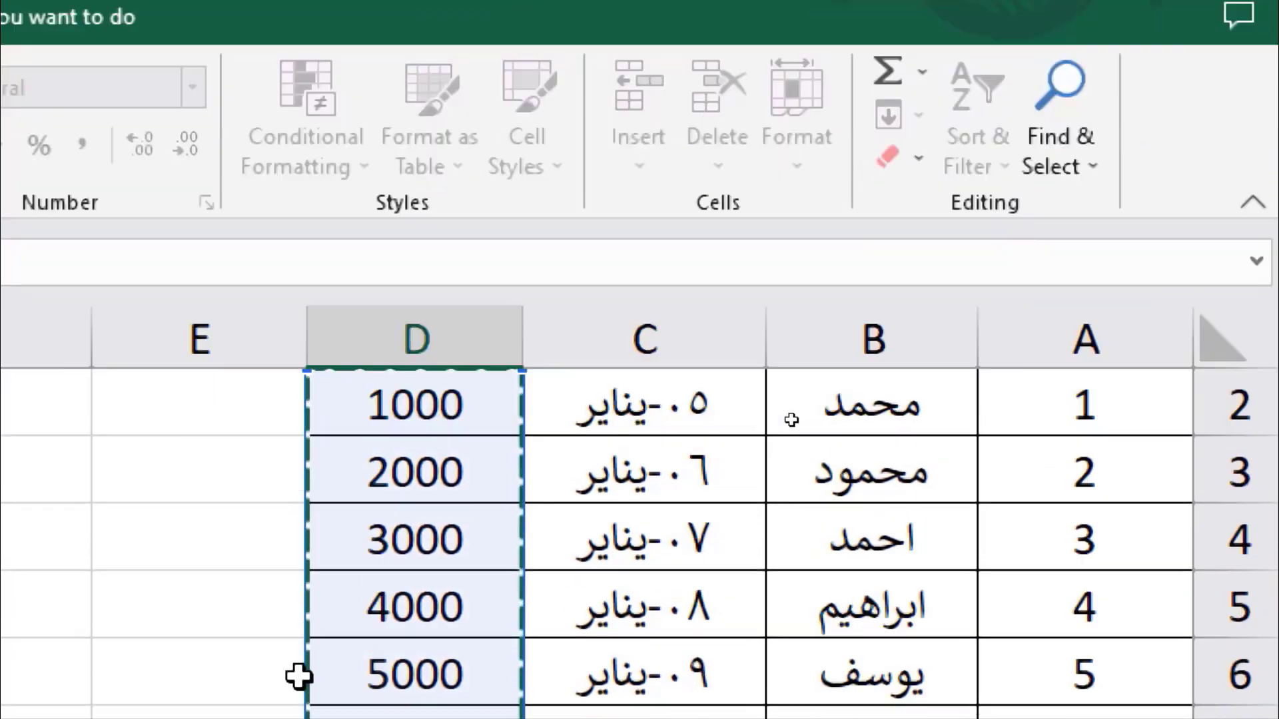
pyautogui.press('Return')
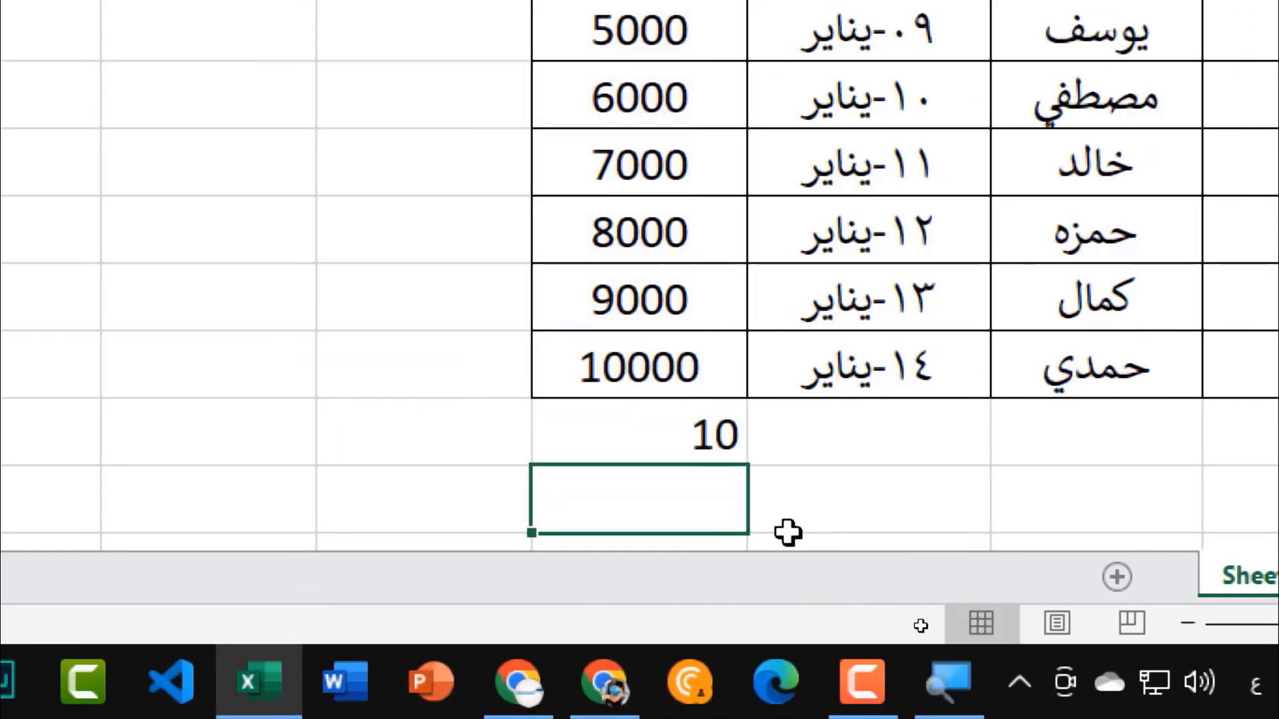
pyautogui.click(661, 421)
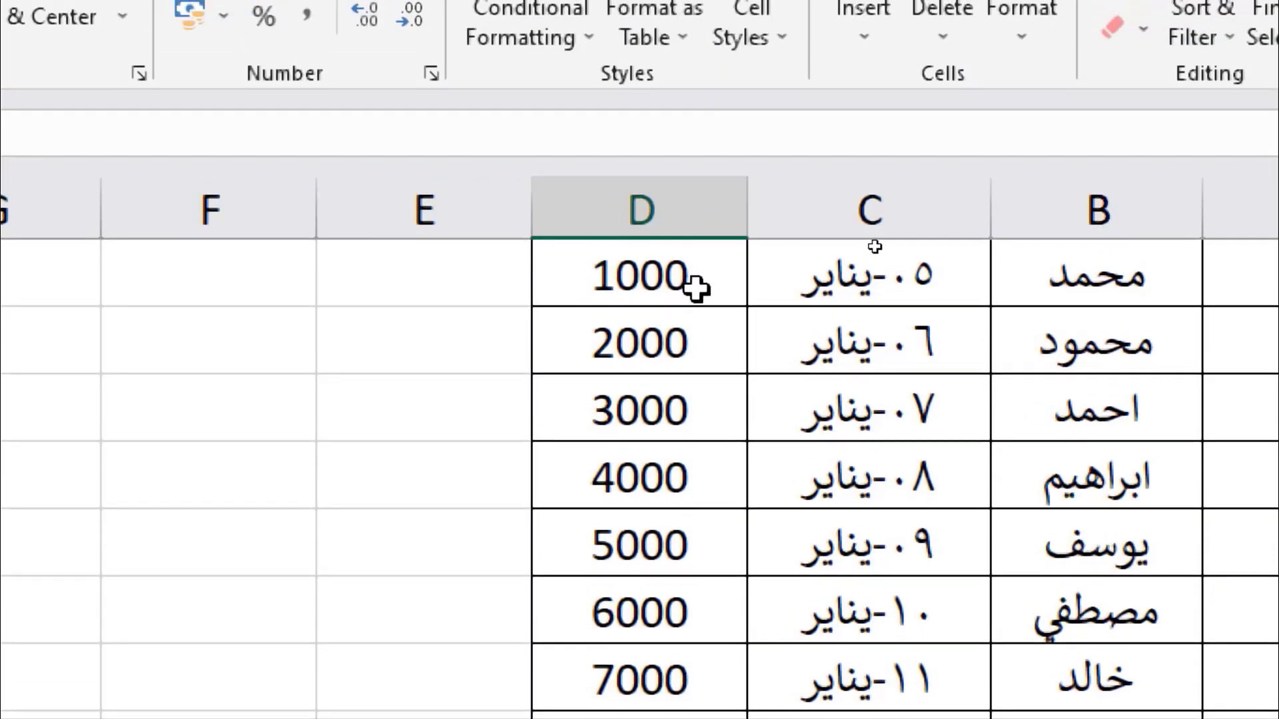
# Step through the salary values and undo to bring back the 55000 total in D12.
pyautogui.click(694, 285)
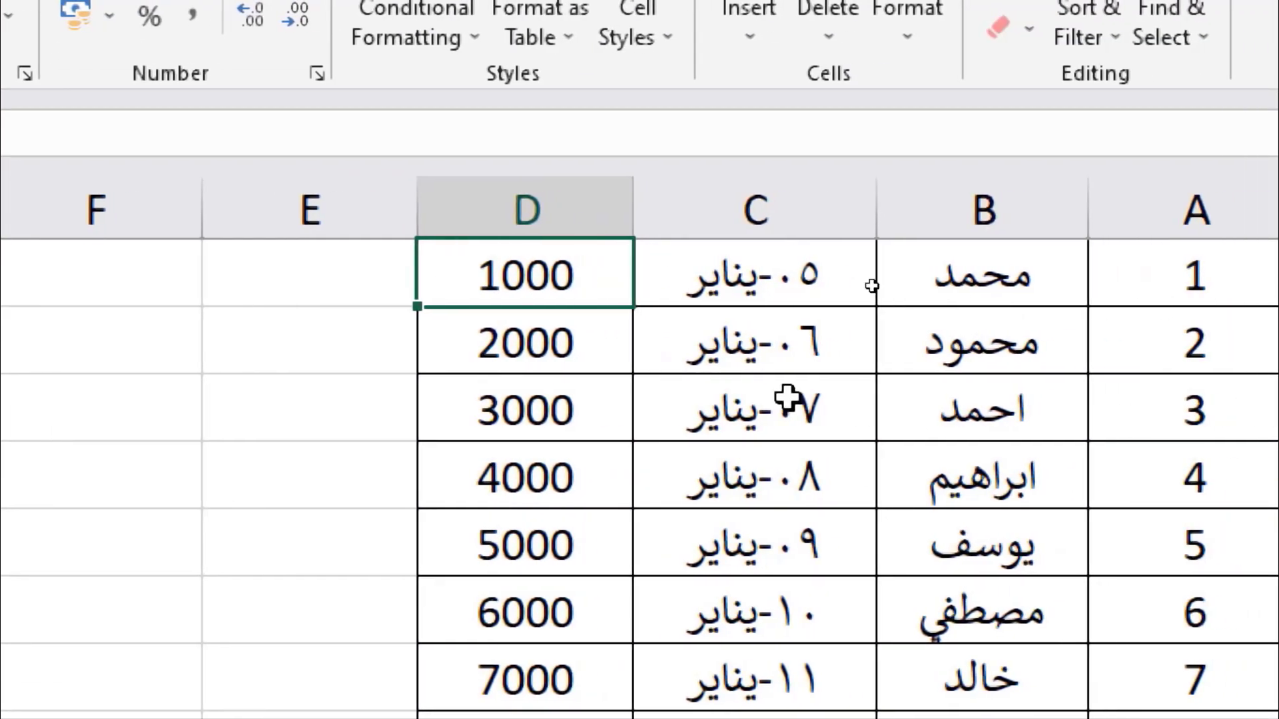
pyautogui.scroll(1, 523, 409)
pyautogui.click(548, 421)
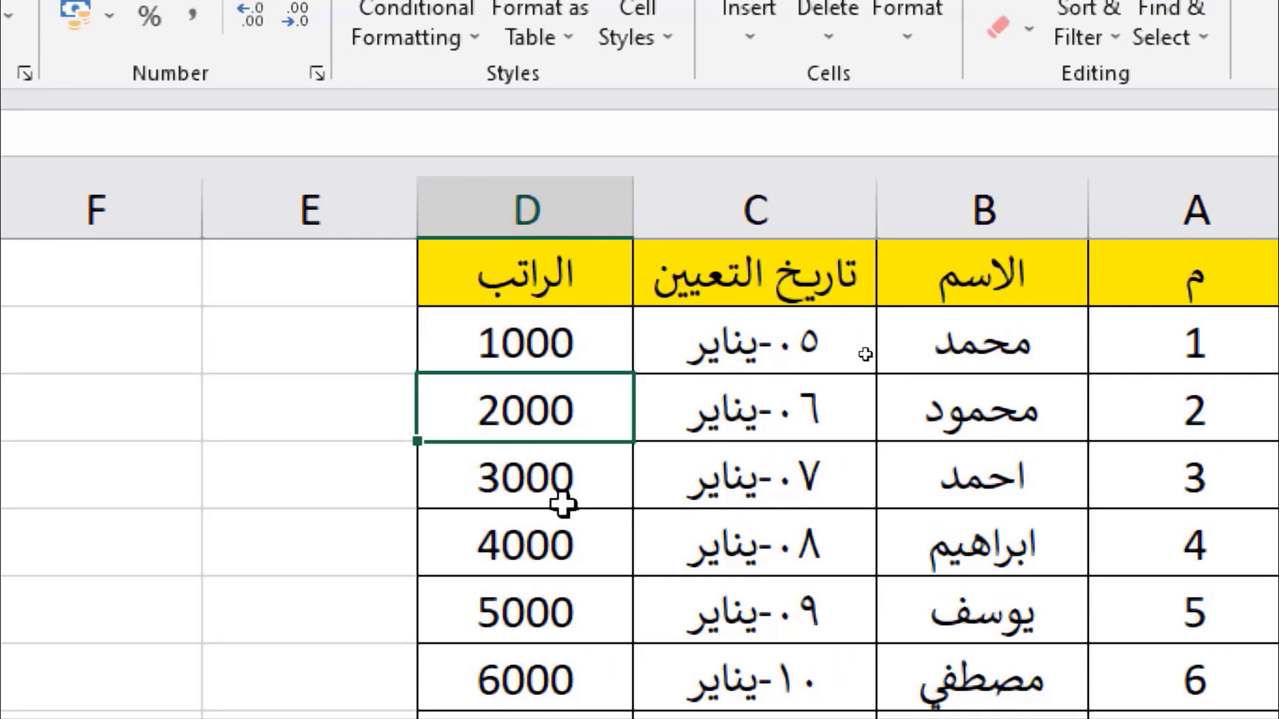
pyautogui.click(566, 501)
pyautogui.click(570, 611)
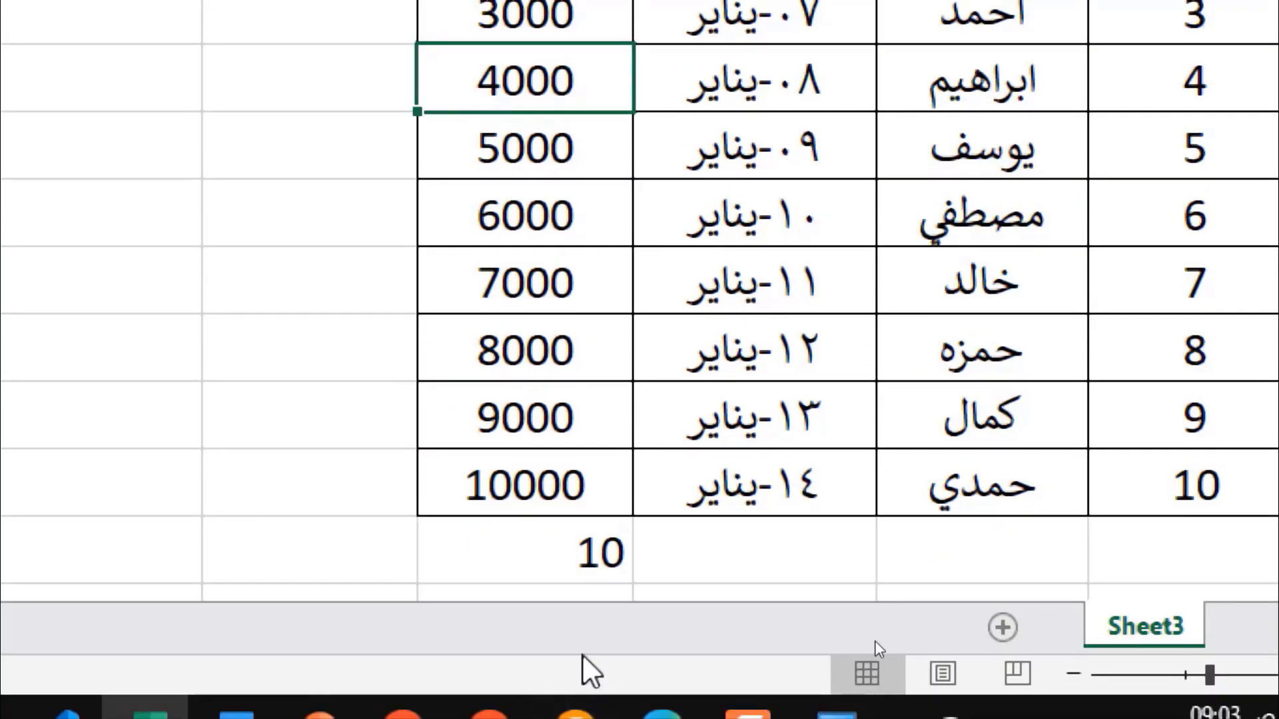
pyautogui.click(601, 555)
pyautogui.hotkey('ctrl', 'z')
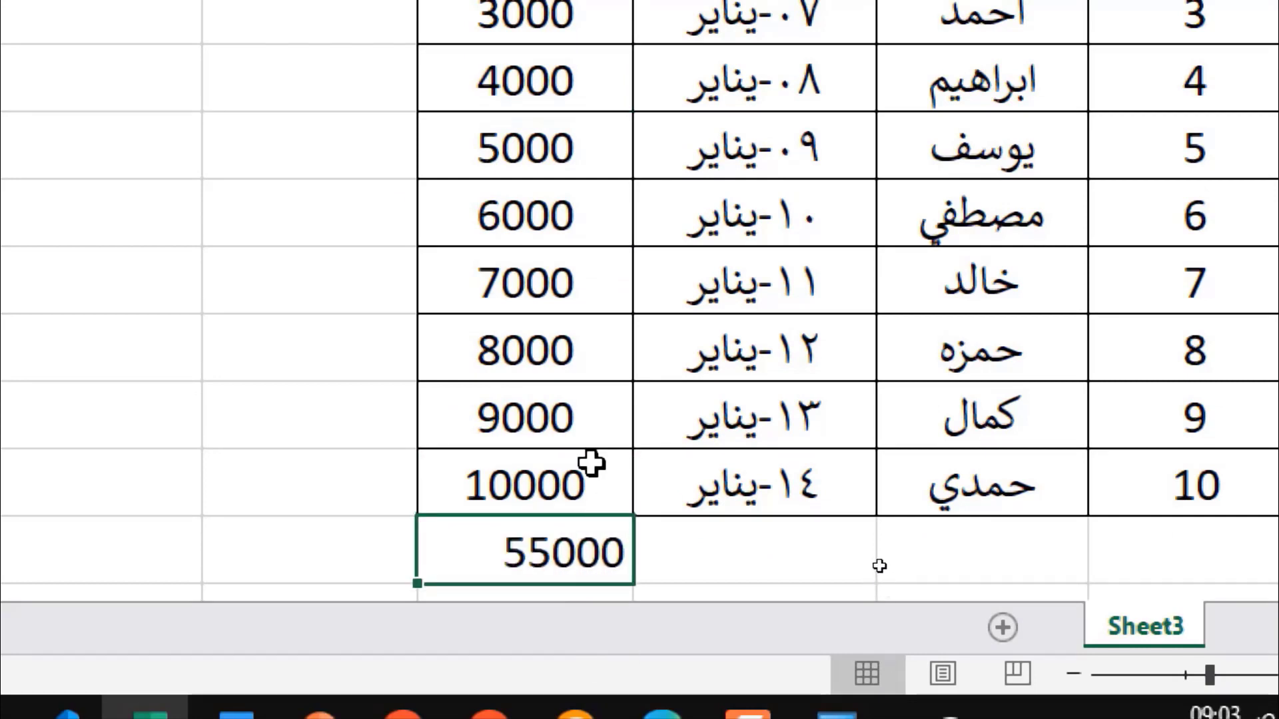
# Select the salaries from 6000 up to 10000 to locate the highest one.
pyautogui.moveTo(587, 473); pyautogui.dragTo(568, 216)
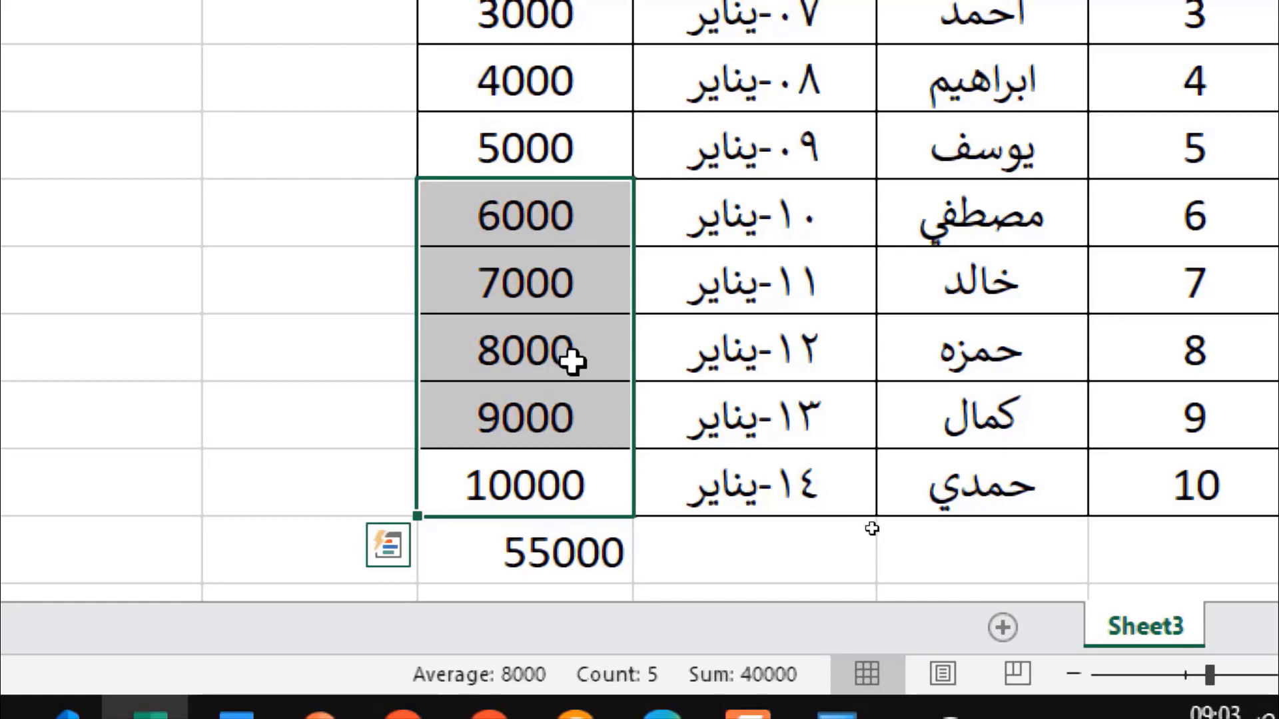
pyautogui.click(580, 470)
pyautogui.click(578, 400)
pyautogui.click(574, 343)
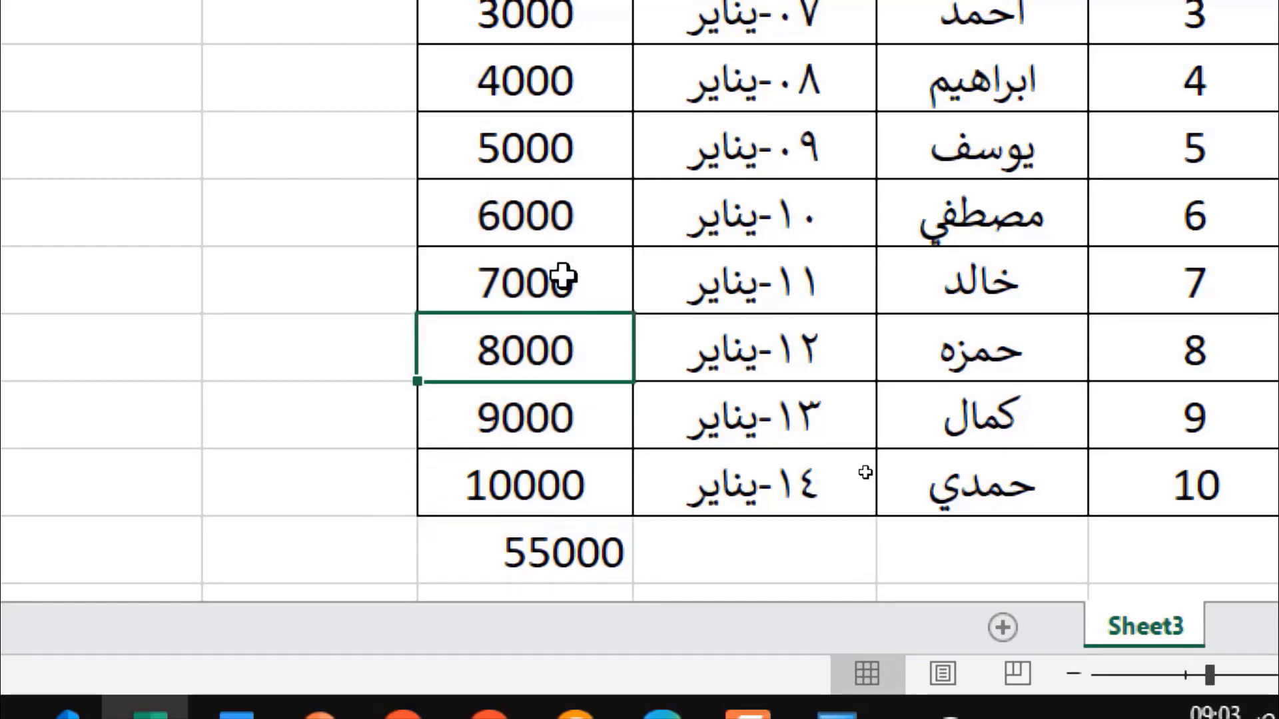
pyautogui.click(564, 277)
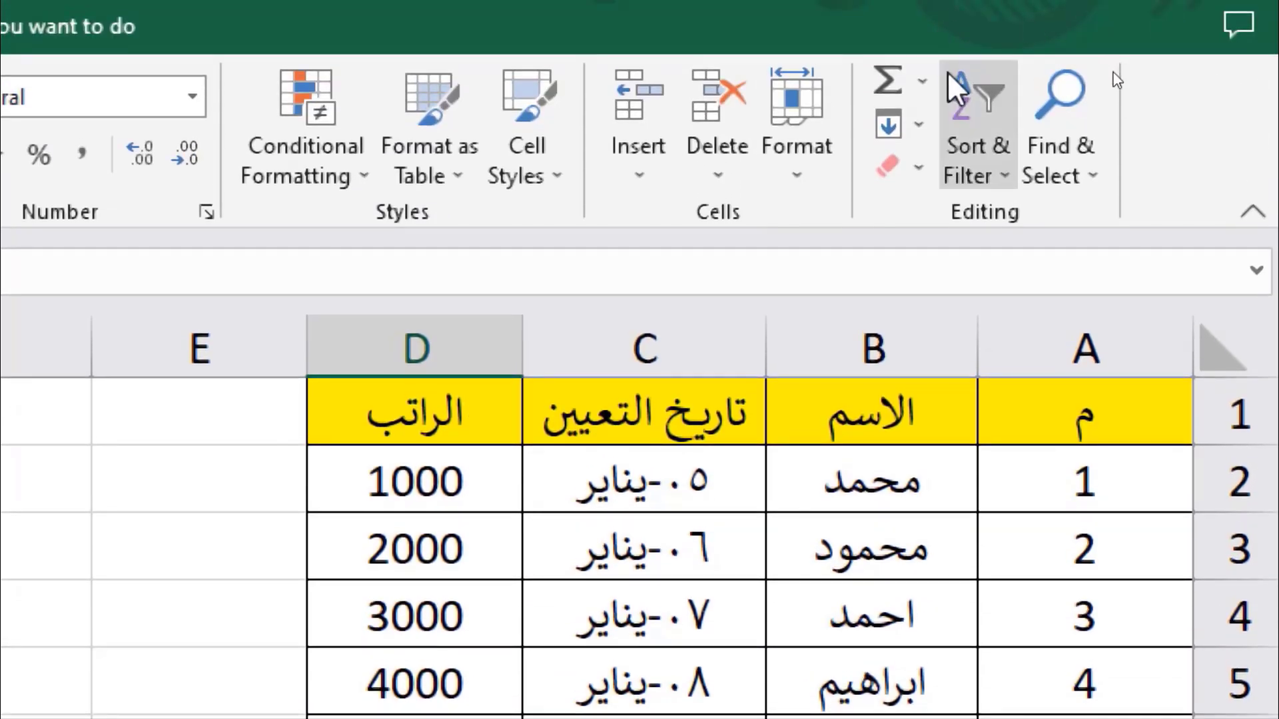
# Replace the D12 total with =MAX(D2:D11), showing 10000.
pyautogui.click(924, 83)
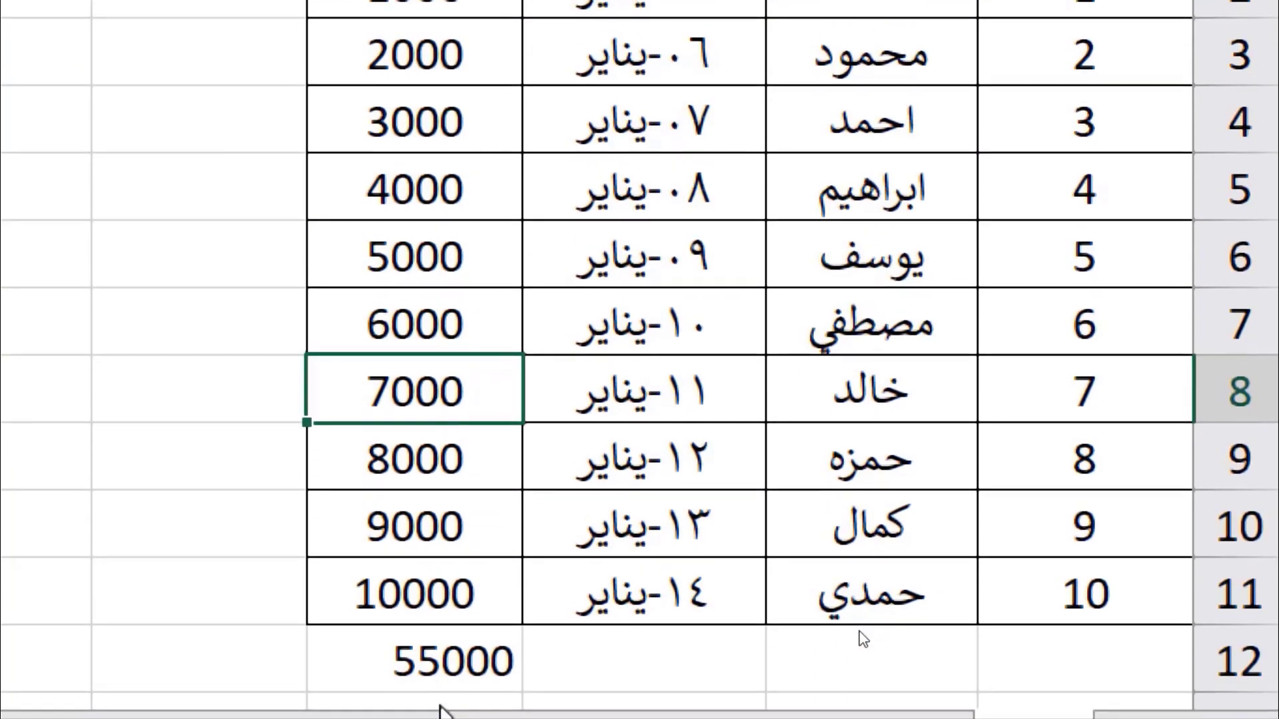
pyautogui.click(480, 590)
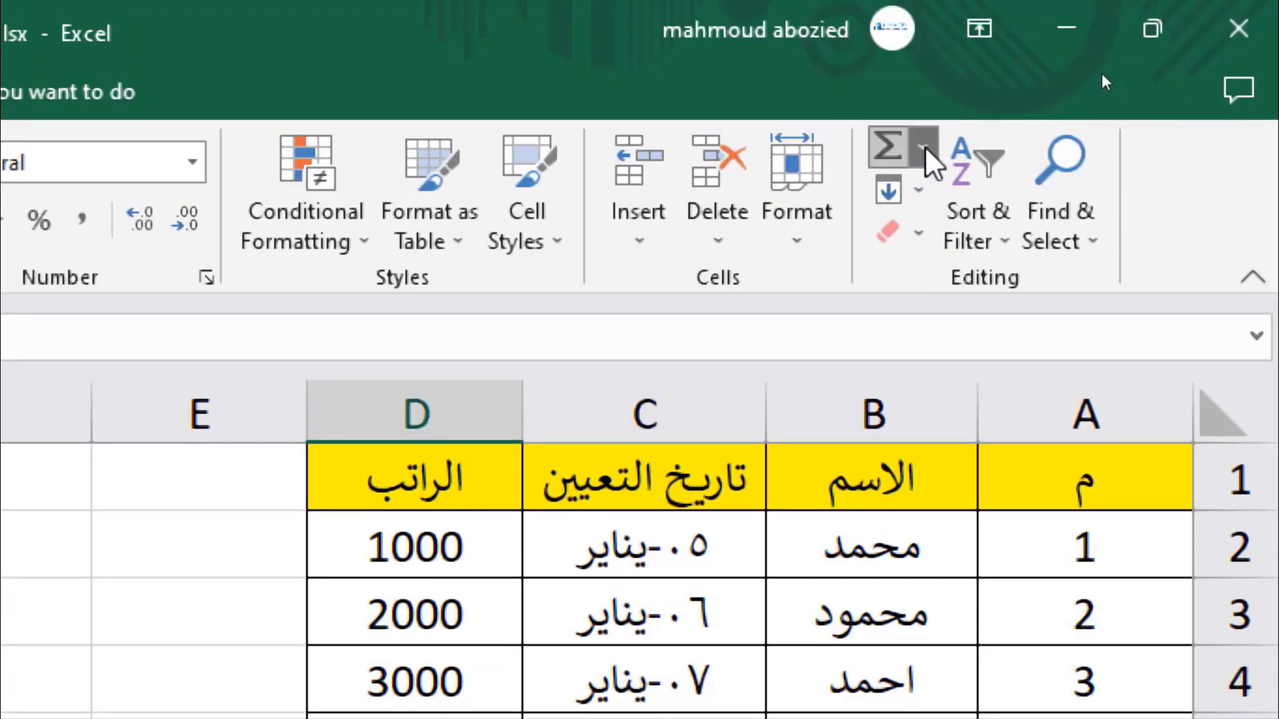
pyautogui.click(922, 146)
pyautogui.click(940, 329)
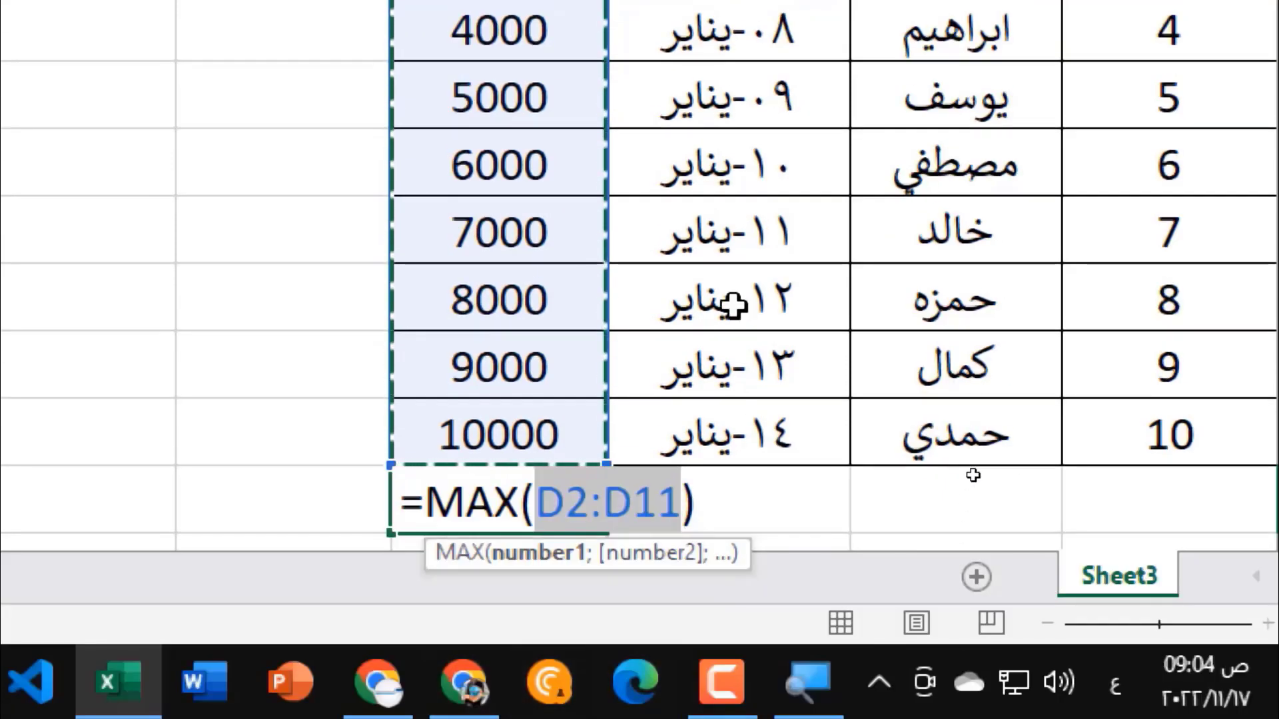
pyautogui.press('Return')
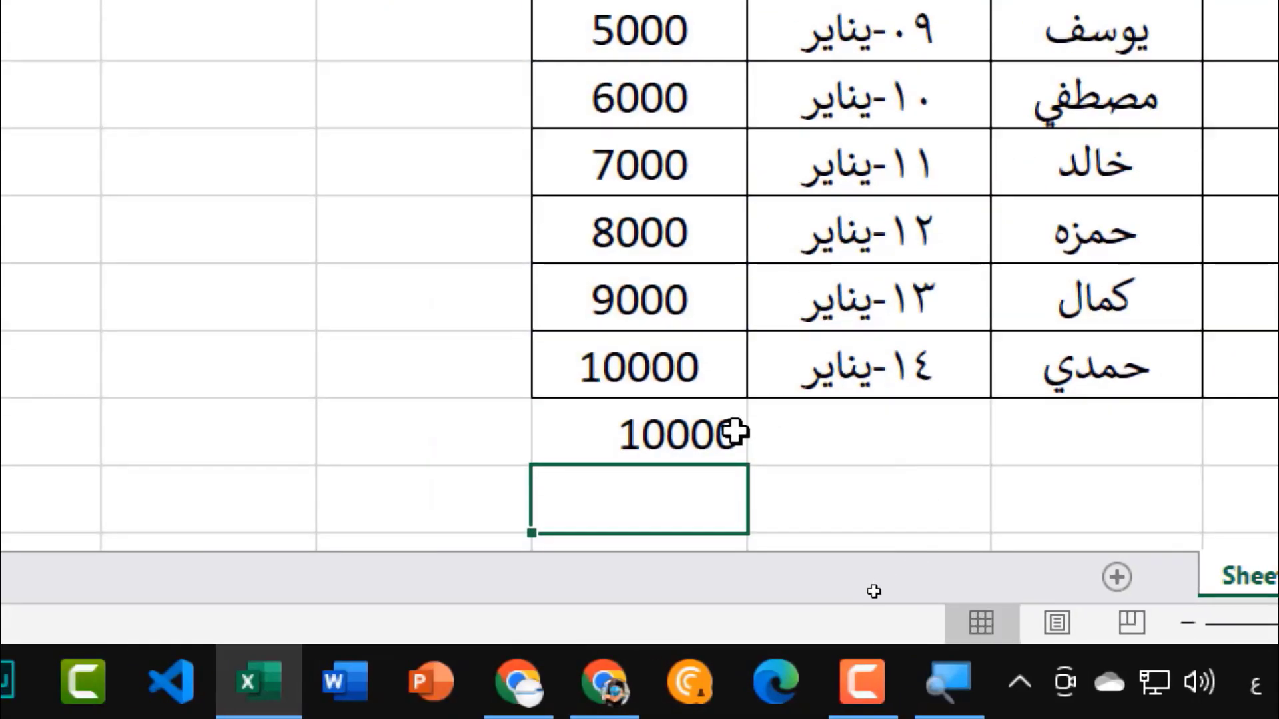
# Switch D12 from the maximum to =MIN(D2:D11), showing 1000.
pyautogui.click(693, 434)
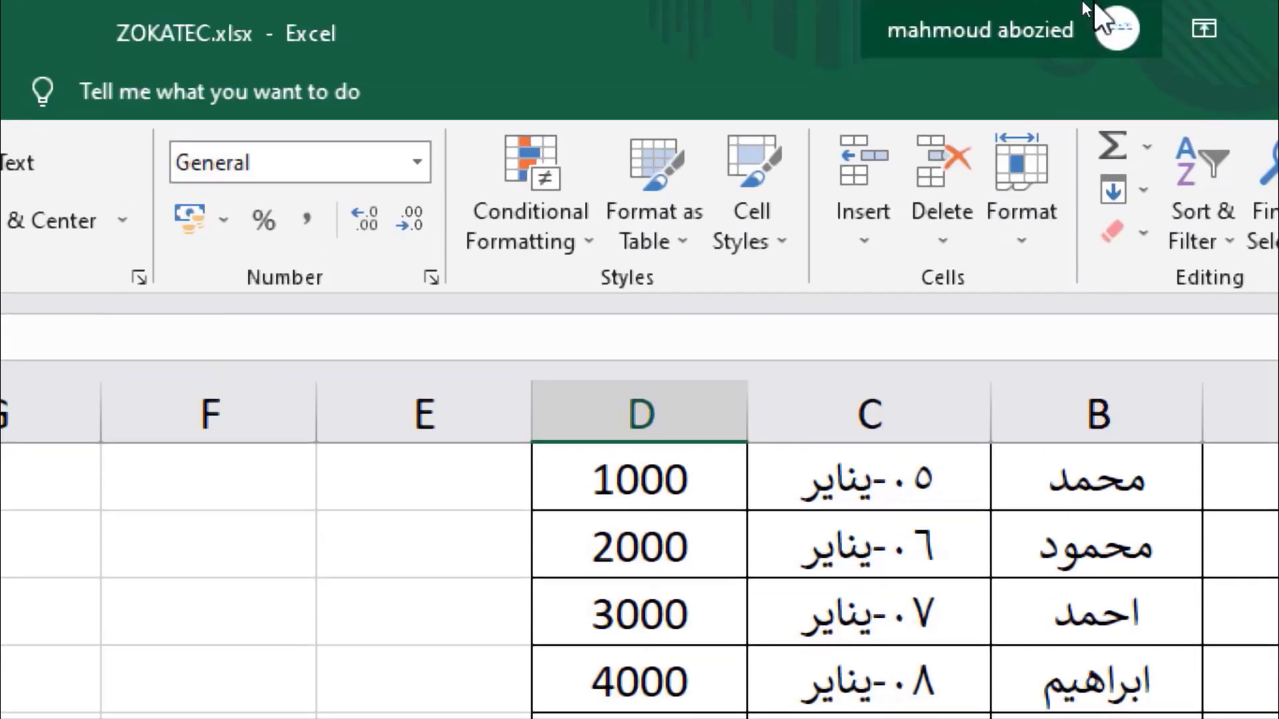
pyautogui.click(995, 148)
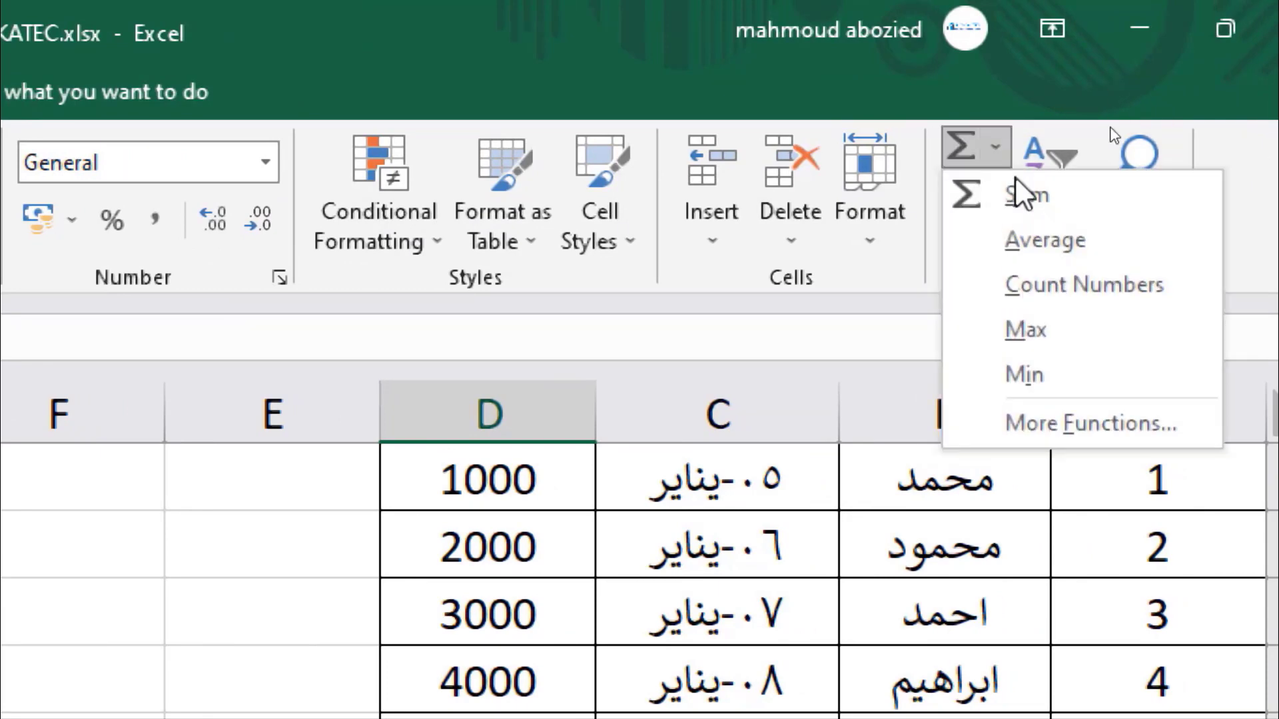
pyautogui.click(1042, 396)
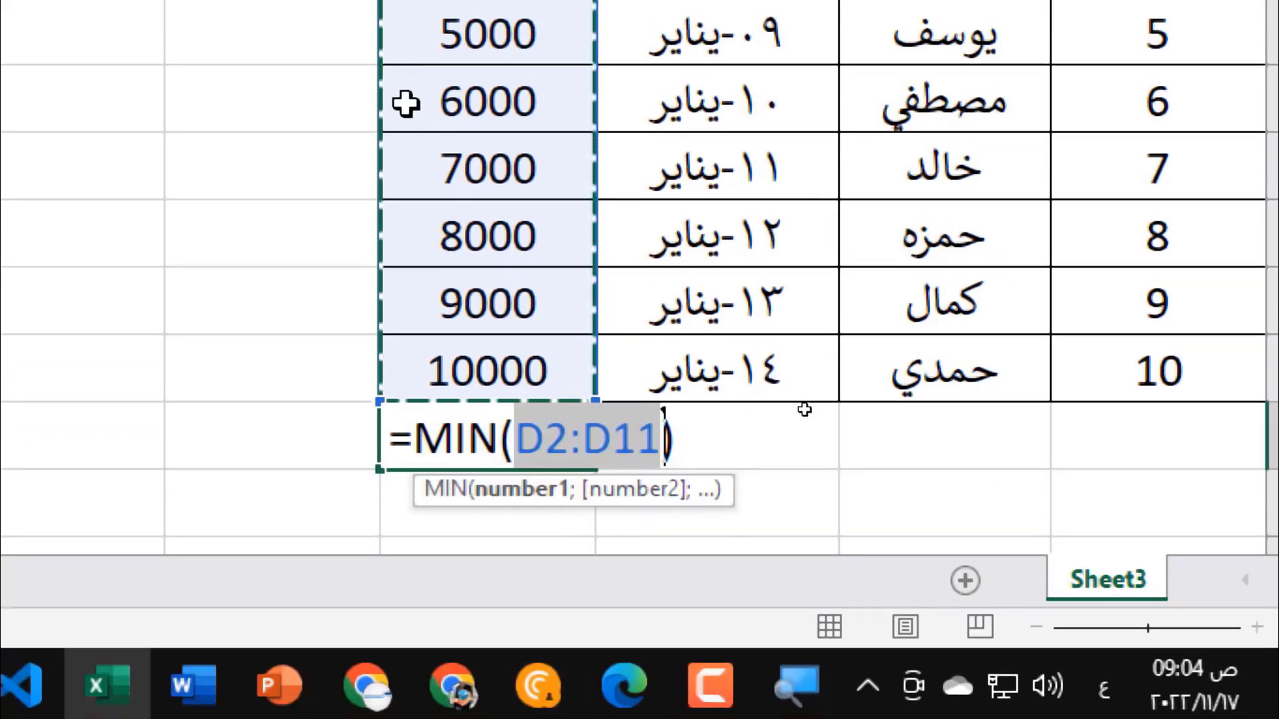
pyautogui.press('Return')
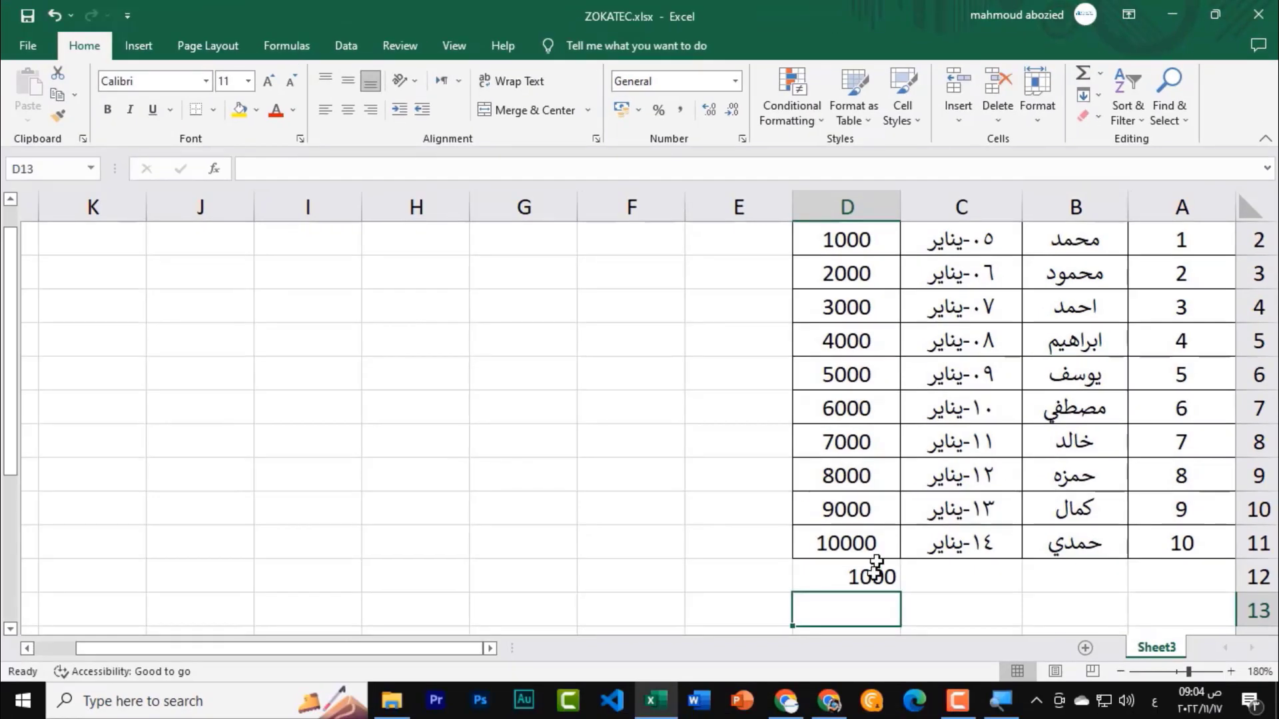
pyautogui.click(872, 574)
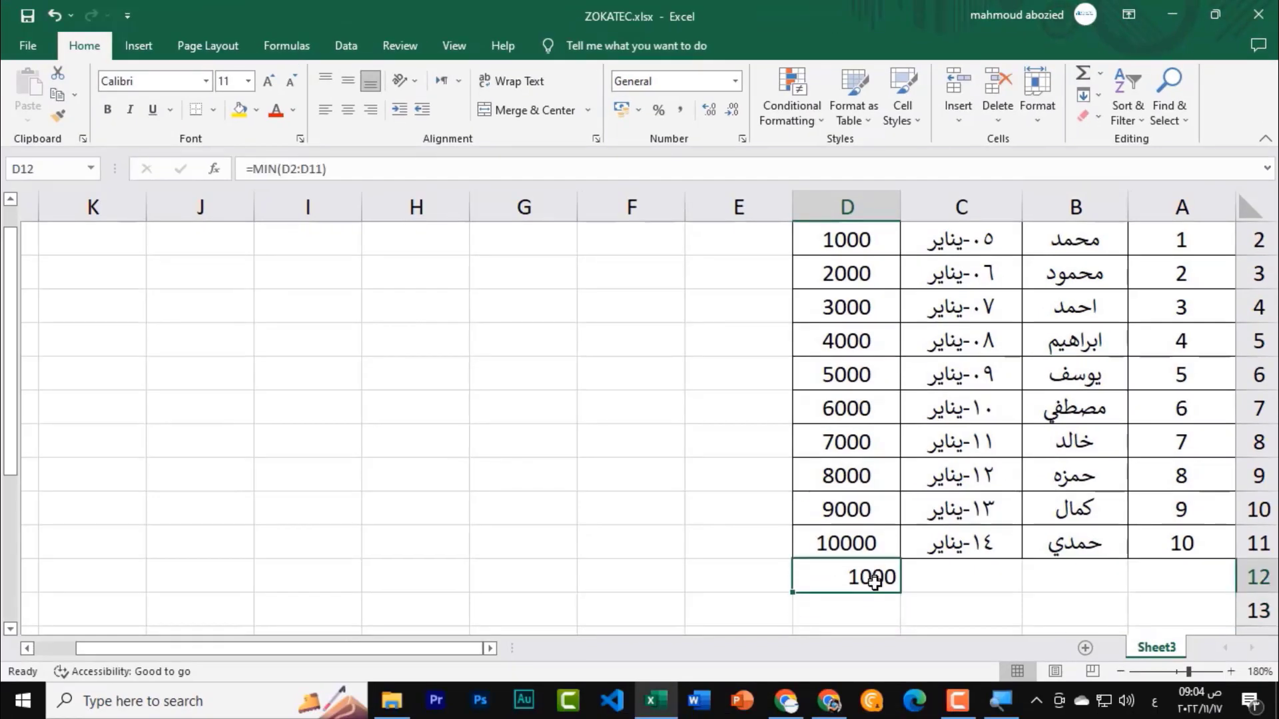
# Replace the 1000 minimum in D12 with =SUM(D2:D11), giving 55000.
pyautogui.click(1105, 79)
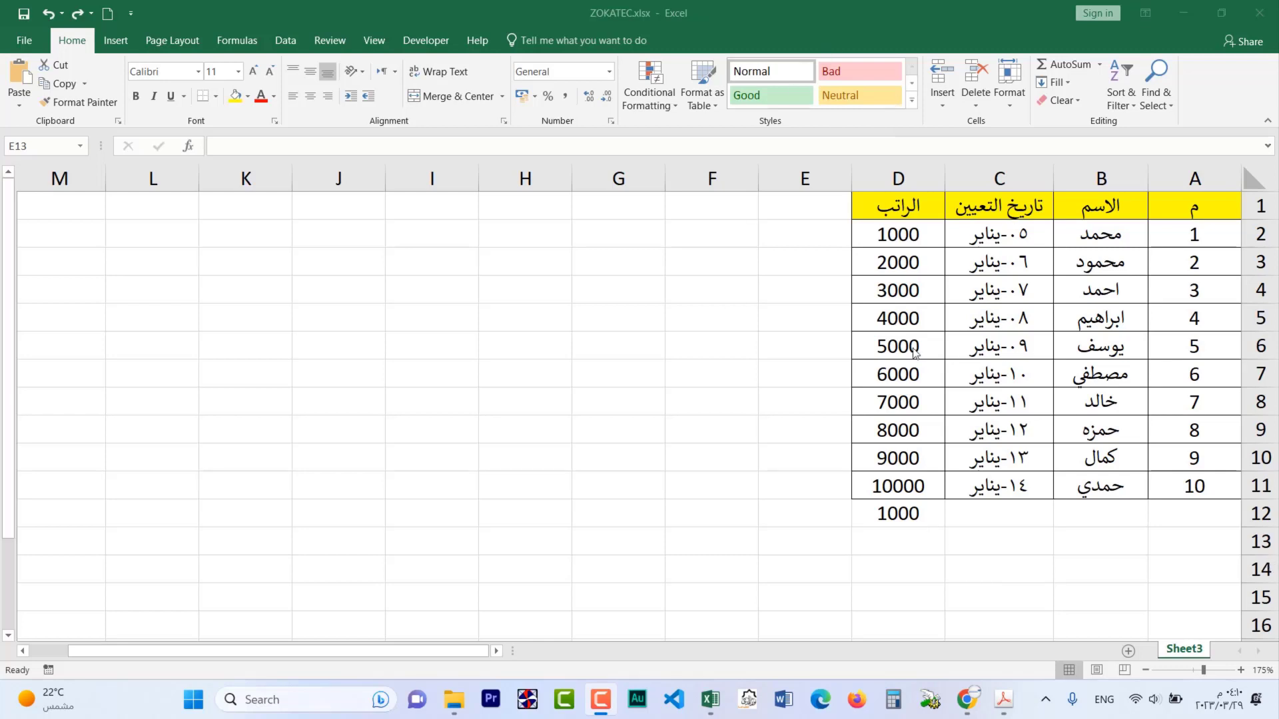
pyautogui.click(886, 515)
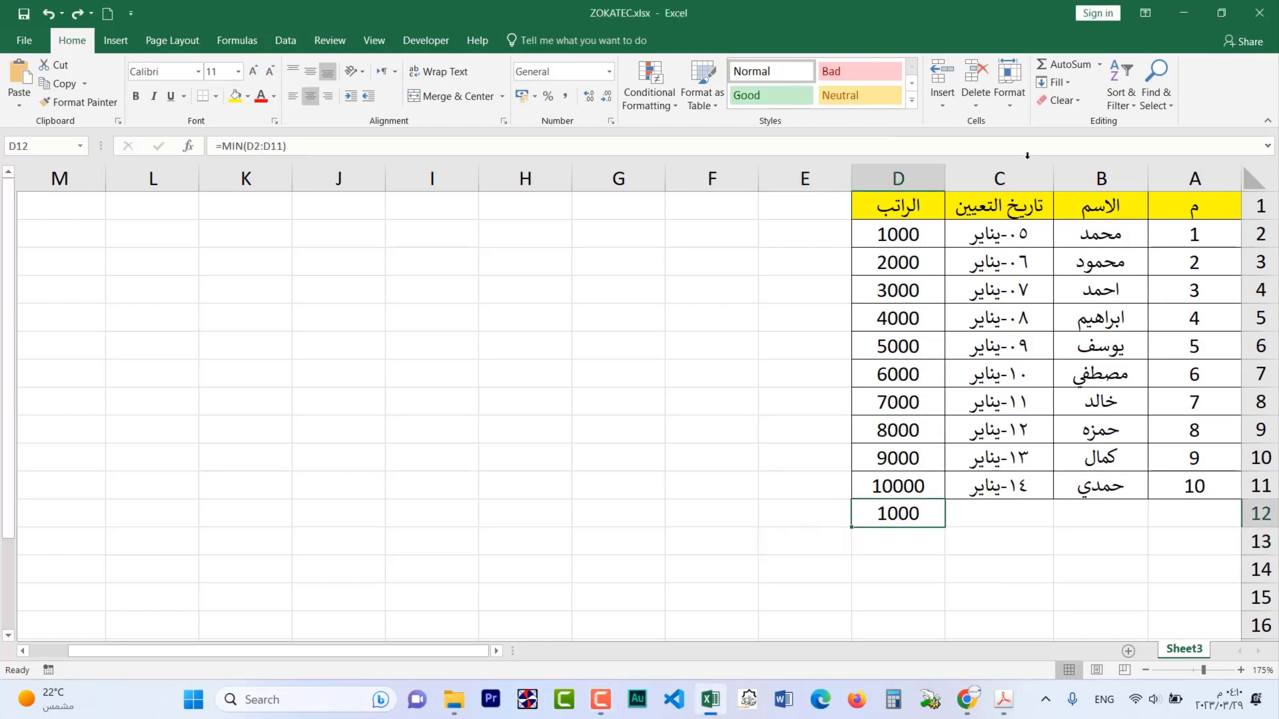
pyautogui.click(1056, 63)
pyautogui.press('Return')
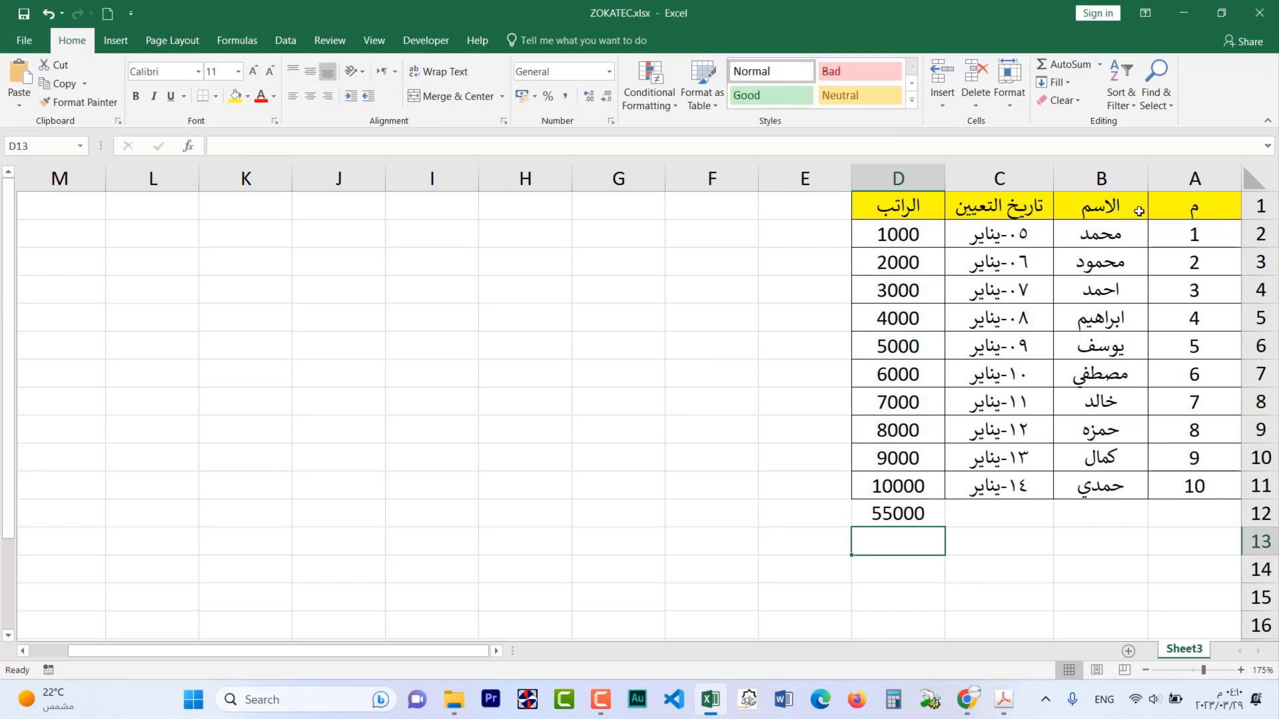
pyautogui.click(1101, 178)
# Turn on table filtering and label B12 'الاجمالي' beside the total.
pyautogui.click(1121, 94)
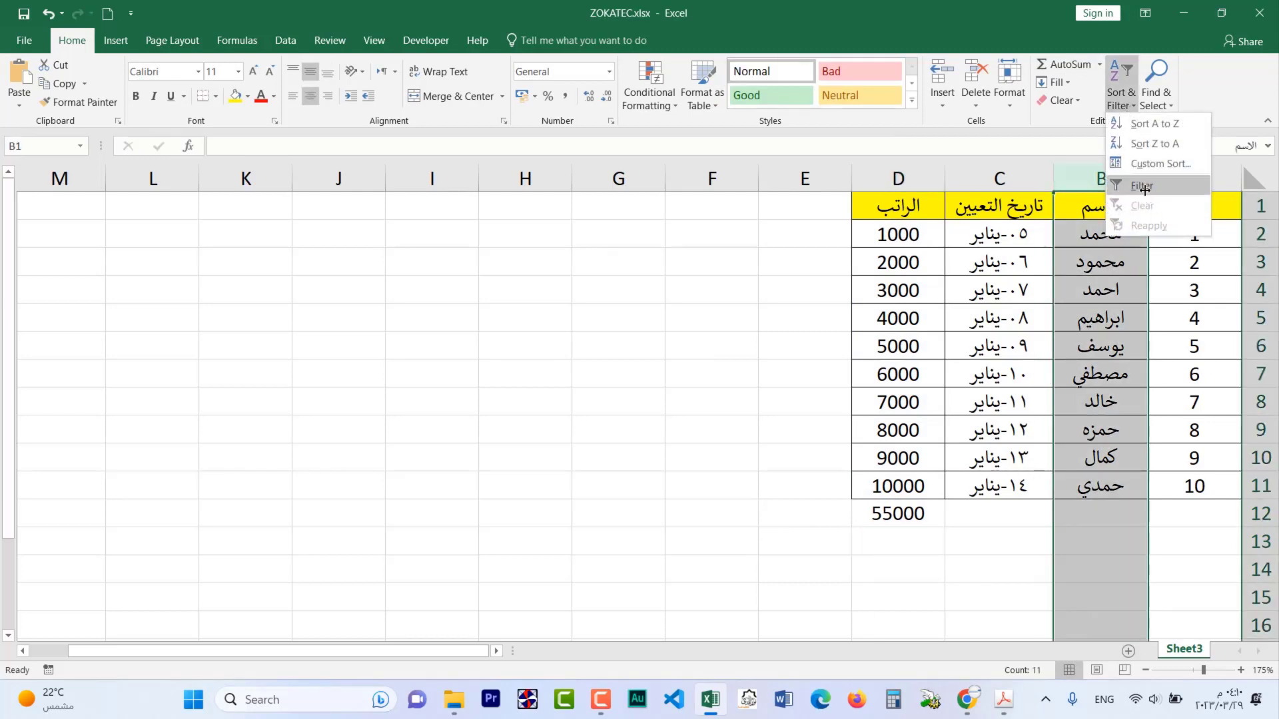
pyautogui.click(1145, 188)
pyautogui.click(1097, 514)
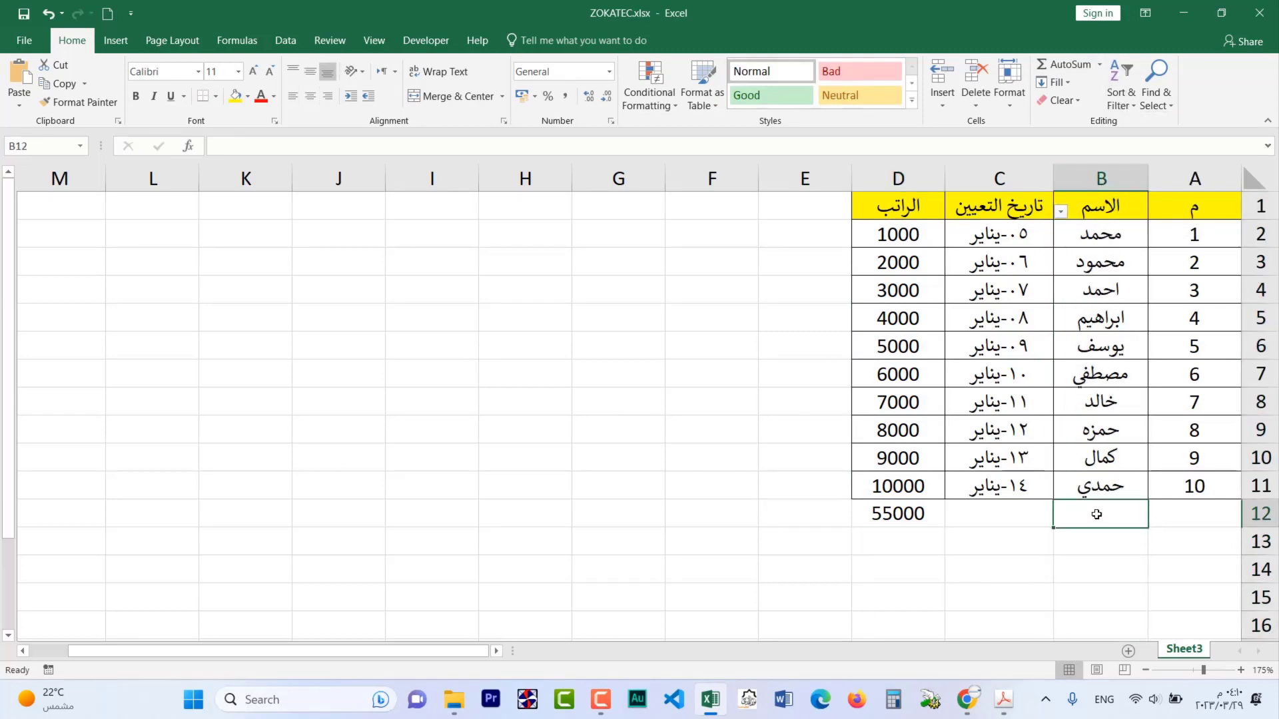
pyautogui.write('hb[lhgd')
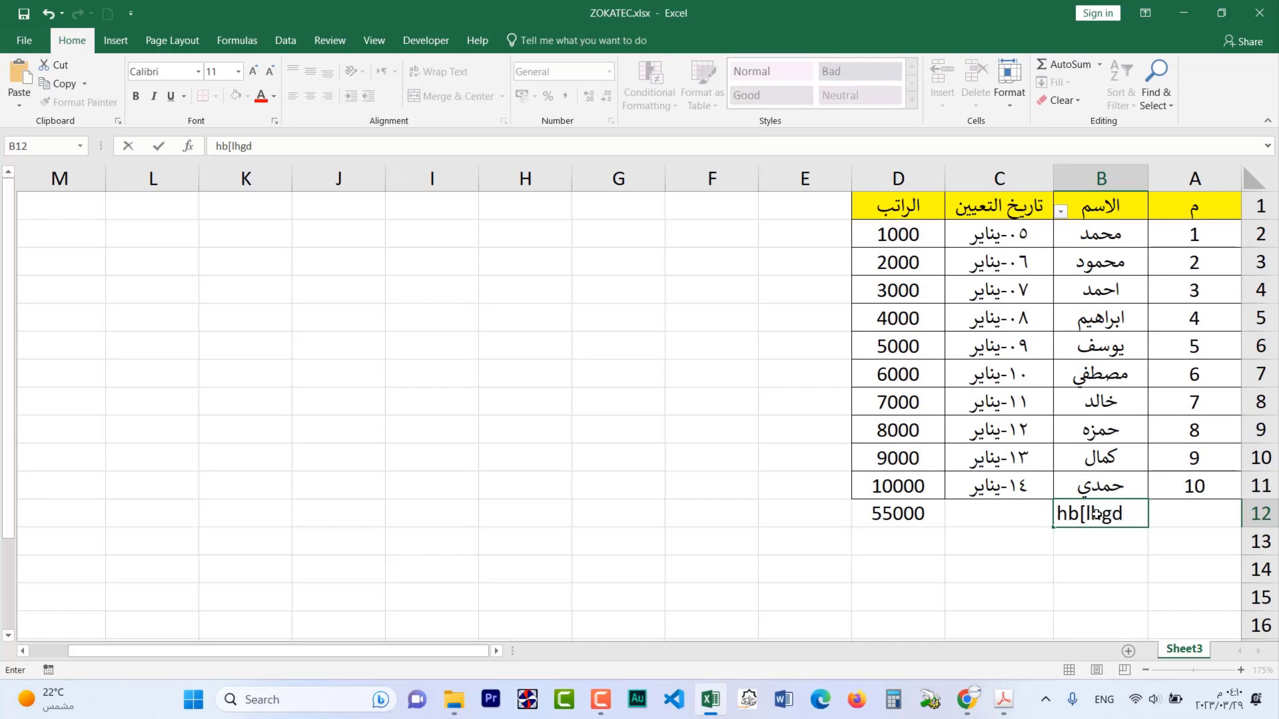
pyautogui.press('Escape')
pyautogui.hotkey('alt', 'shift')
pyautogui.write('الاجمال')
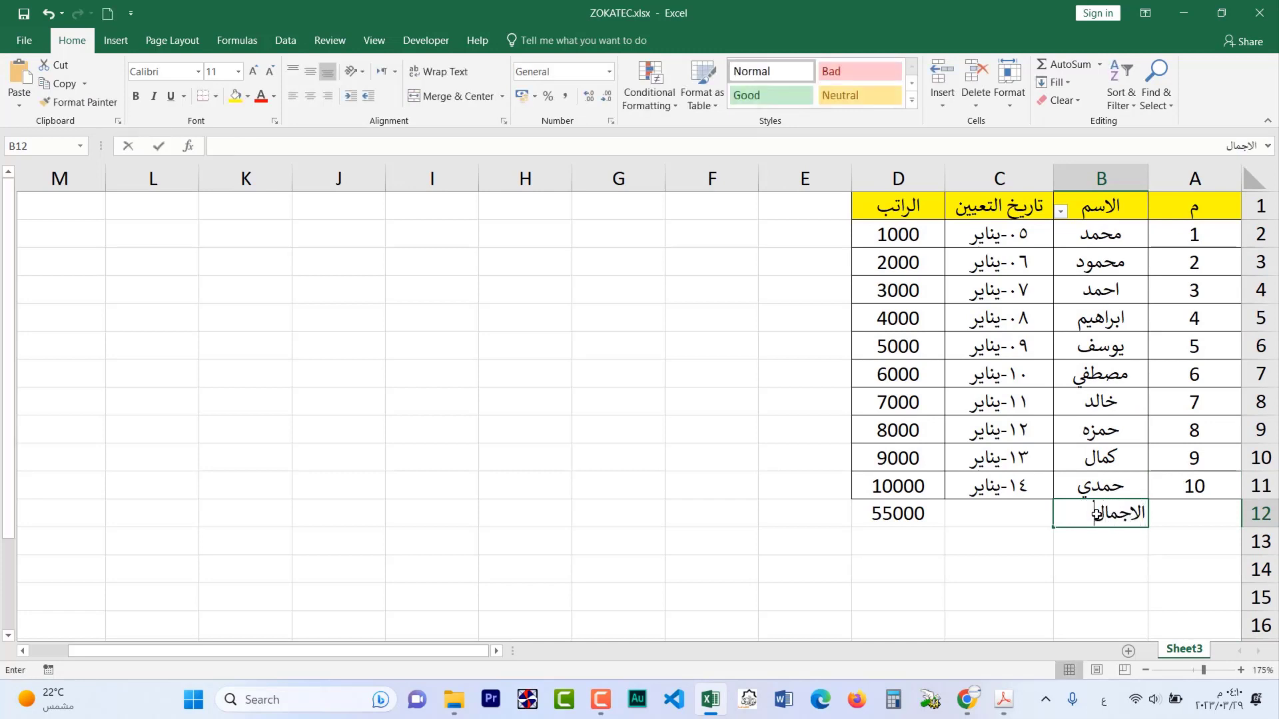
pyautogui.write('ي')
pyautogui.press('Return')
pyautogui.click(1026, 562)
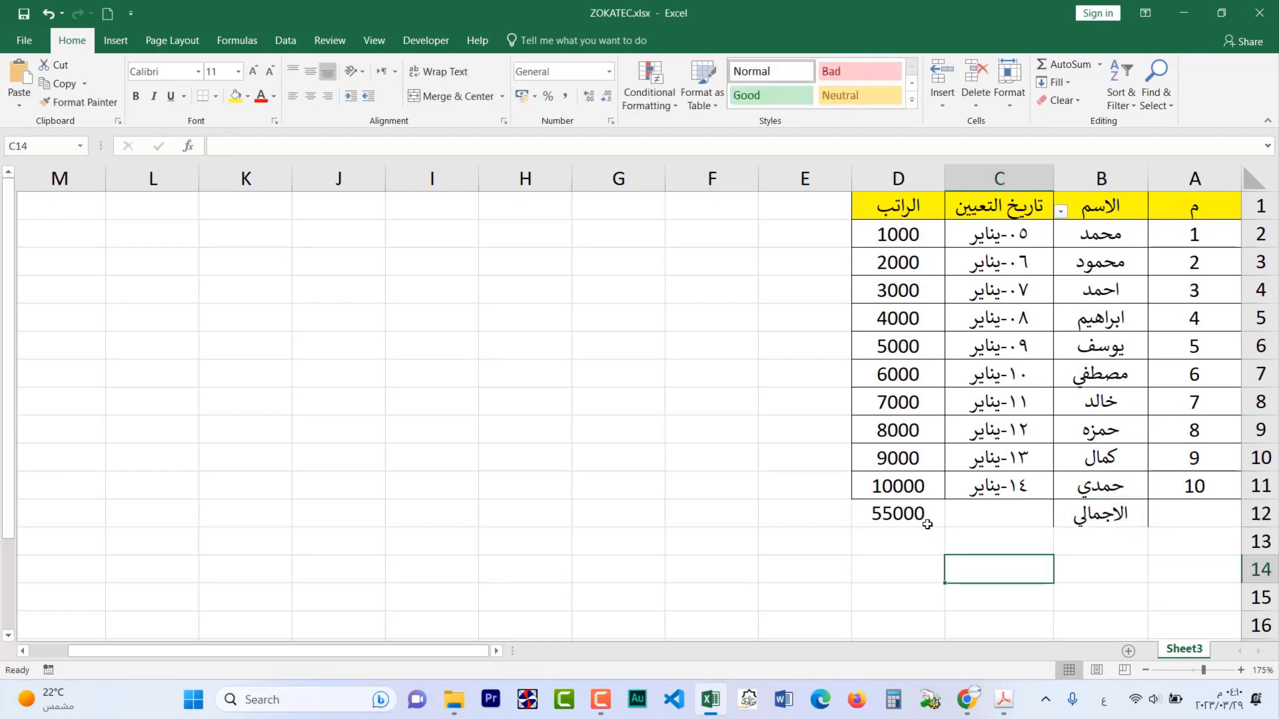
# Give the 55000 total cell D12 a light-blue fill.
pyautogui.click(893, 525)
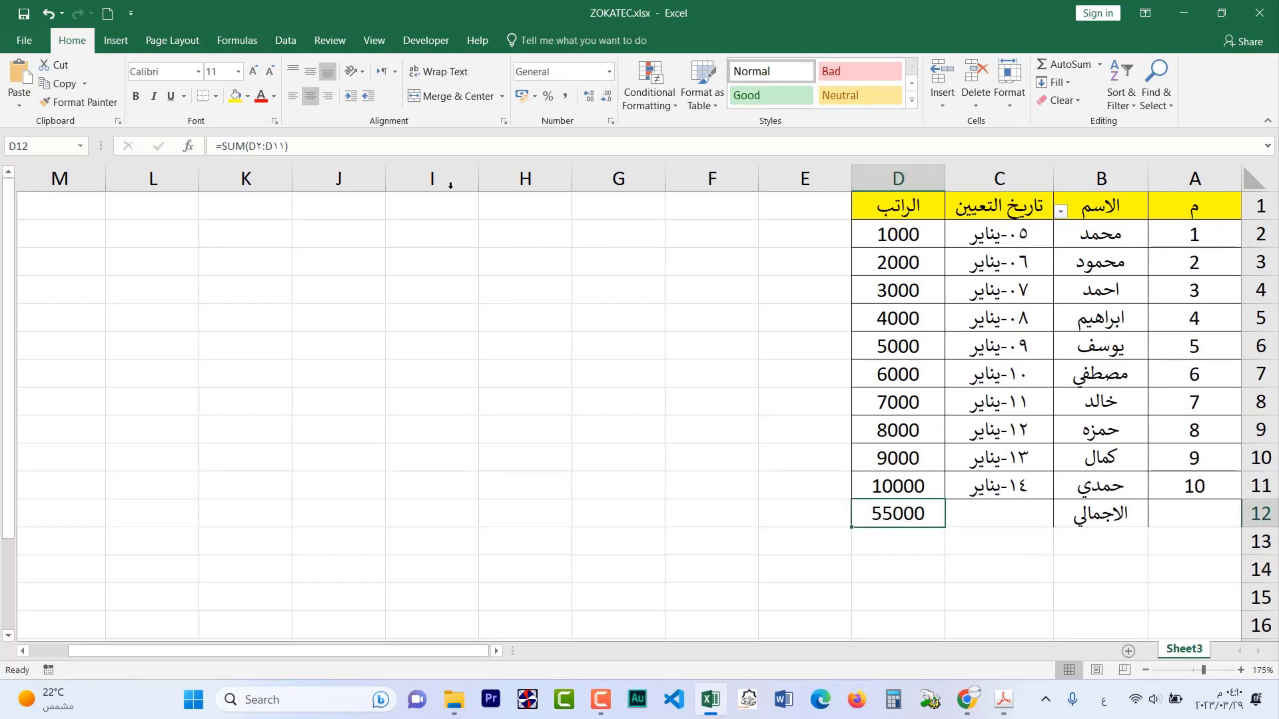
pyautogui.click(247, 96)
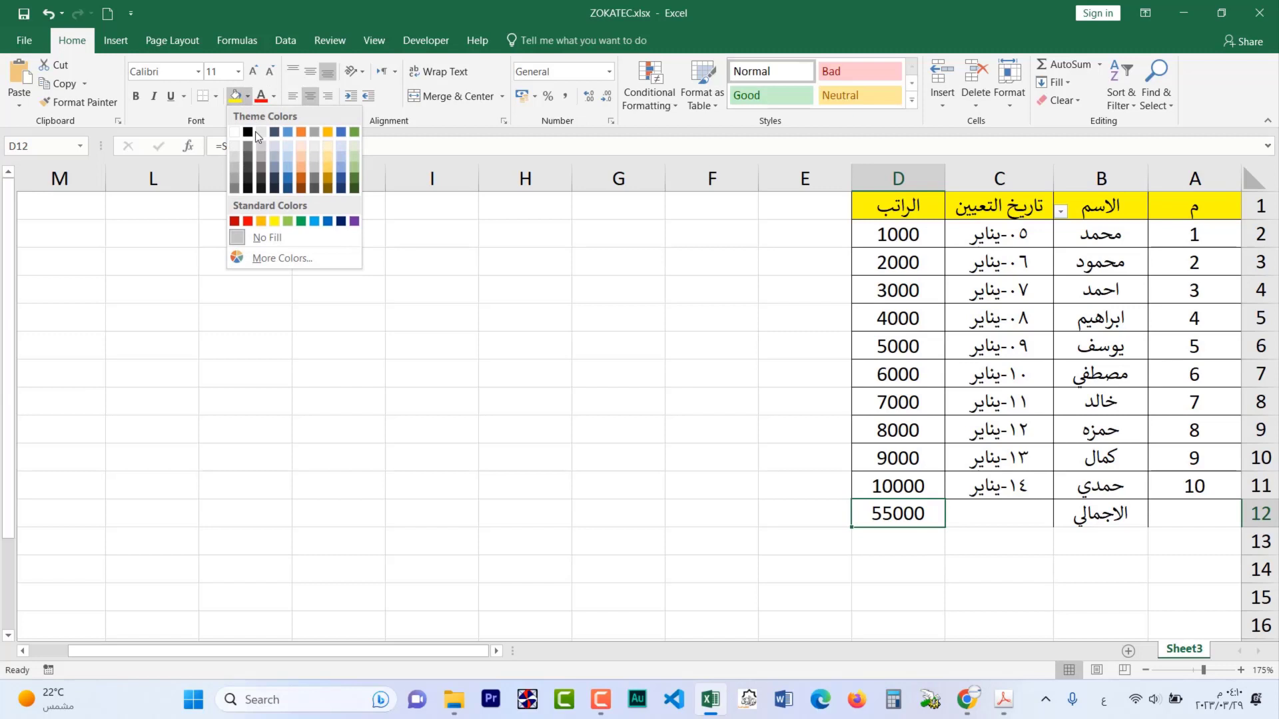
pyautogui.click(288, 166)
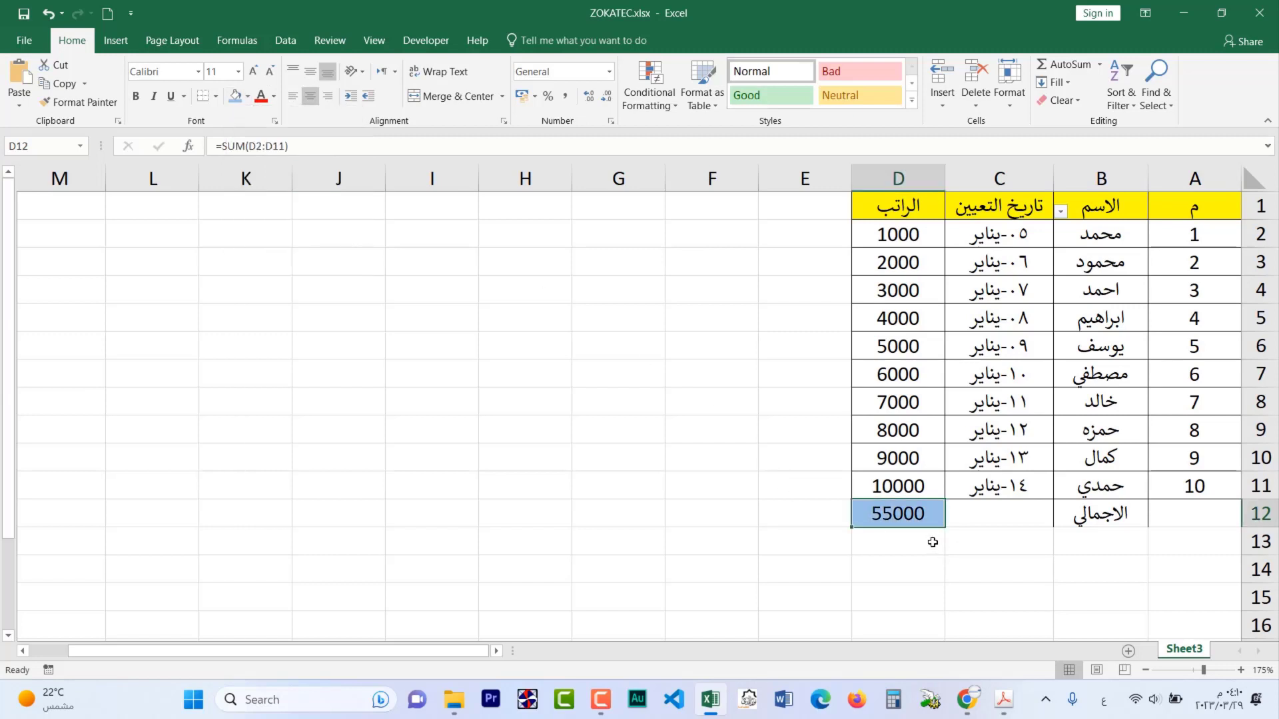
pyautogui.click(1087, 431)
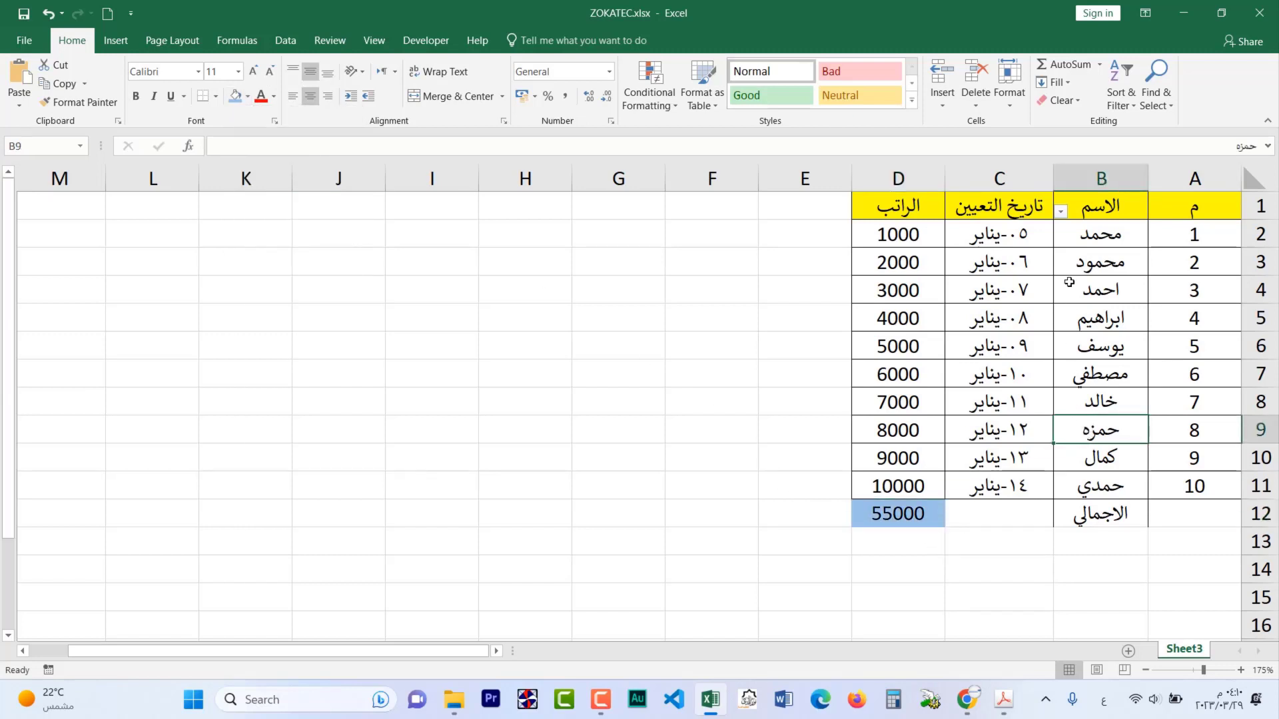
# Filter the names column to ابراهيم, احمد, خالد and the الاجمالي row.
pyautogui.click(1059, 213)
pyautogui.click(1130, 374)
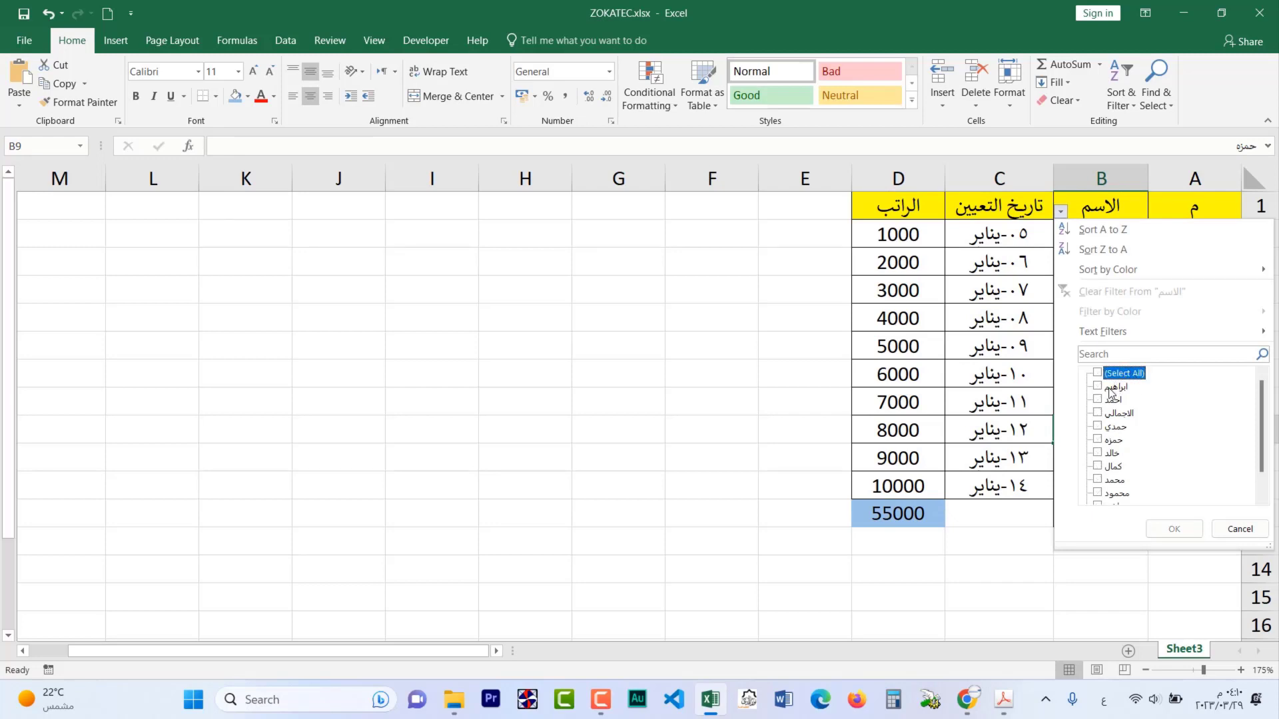
pyautogui.click(1110, 388)
pyautogui.click(1111, 401)
pyautogui.click(1112, 454)
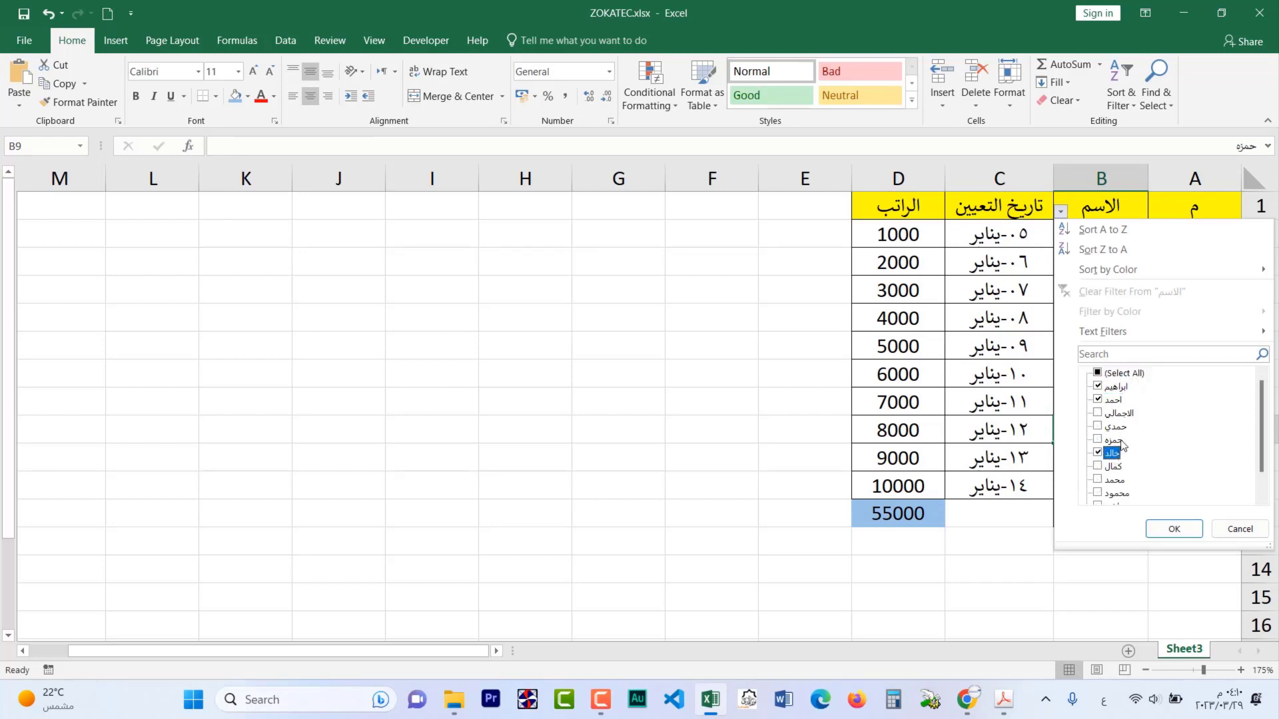
pyautogui.click(1114, 414)
pyautogui.click(1174, 529)
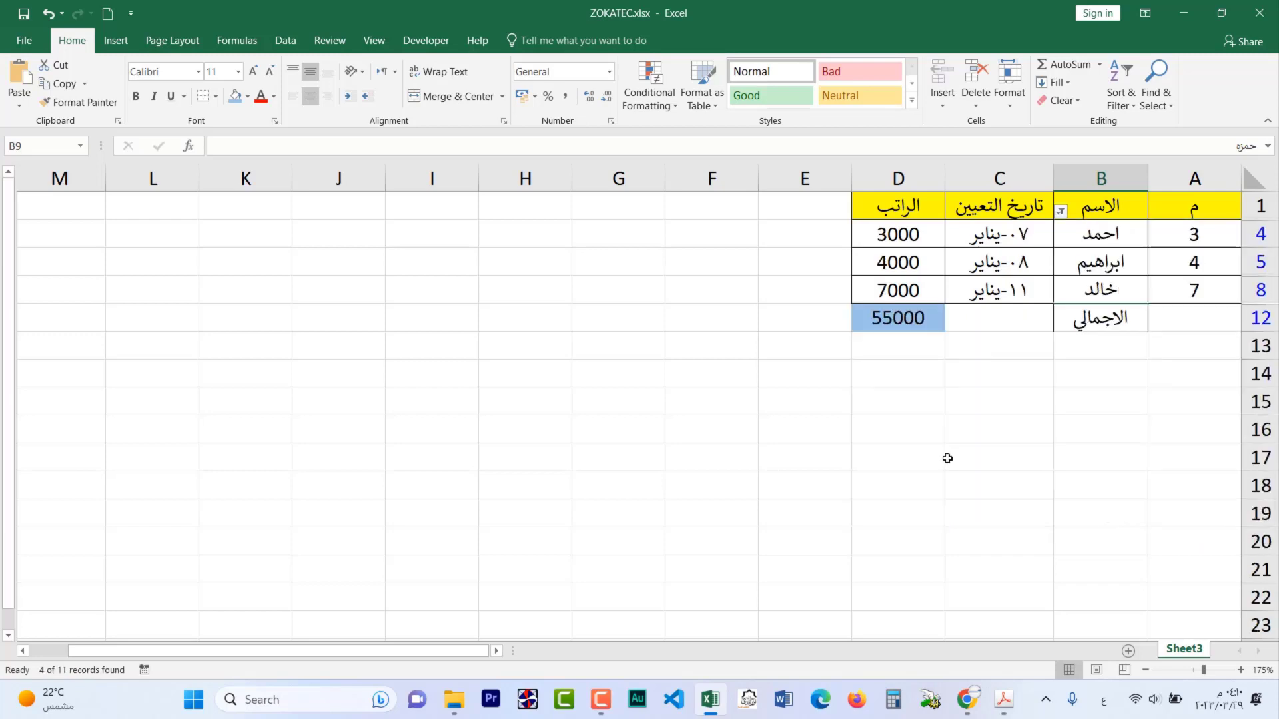
# Compare the unchanged 55000 total with the visible salaries' sum, then clear the filter.
pyautogui.click(984, 449)
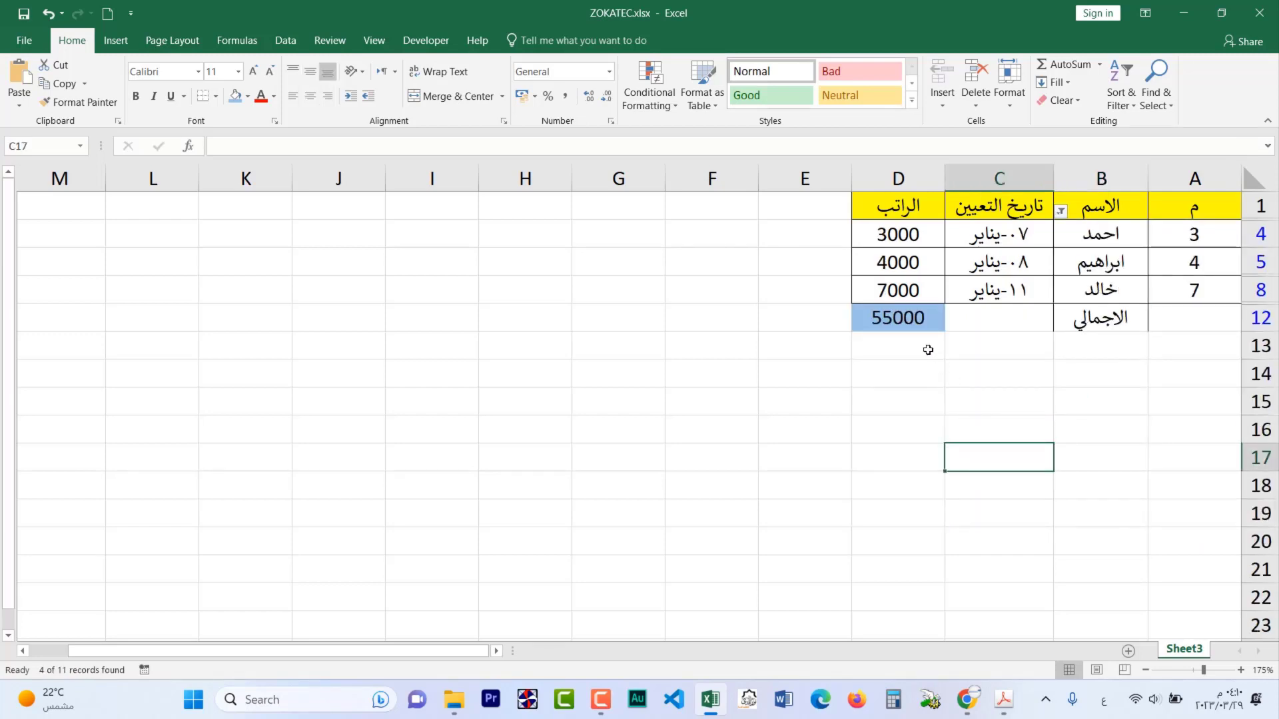
pyautogui.click(903, 315)
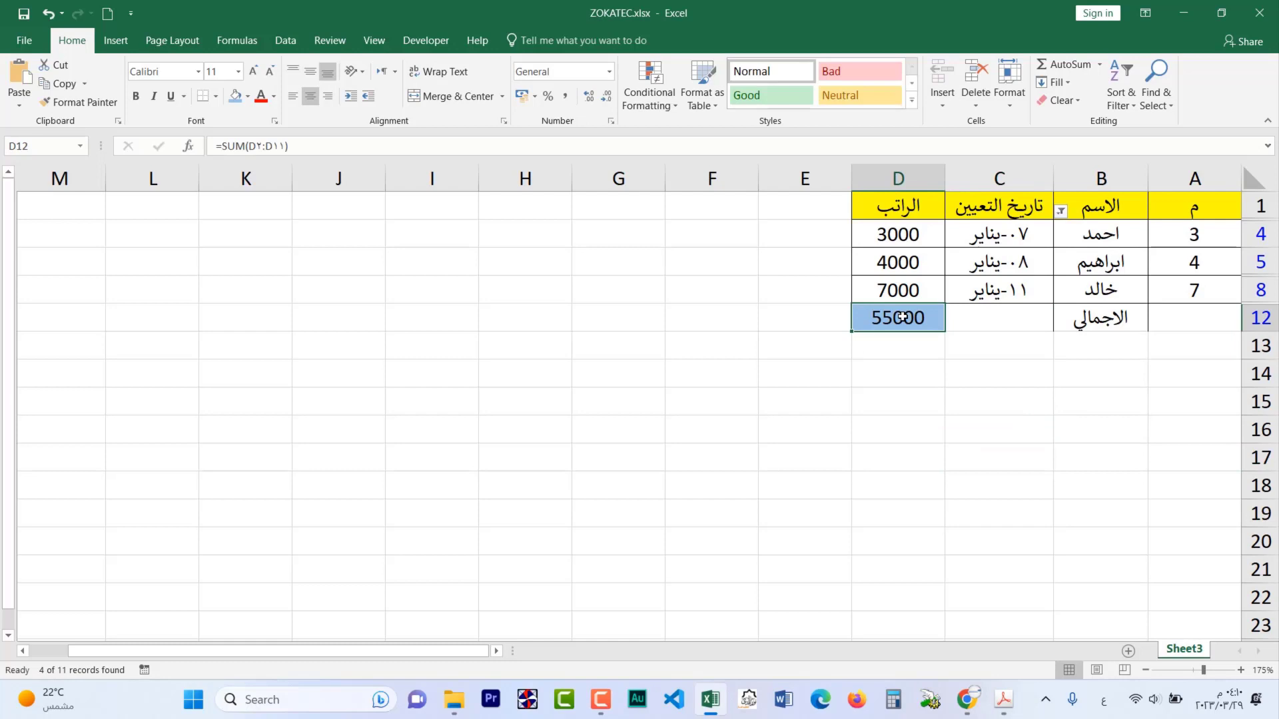
pyautogui.moveTo(919, 228); pyautogui.dragTo(920, 285)
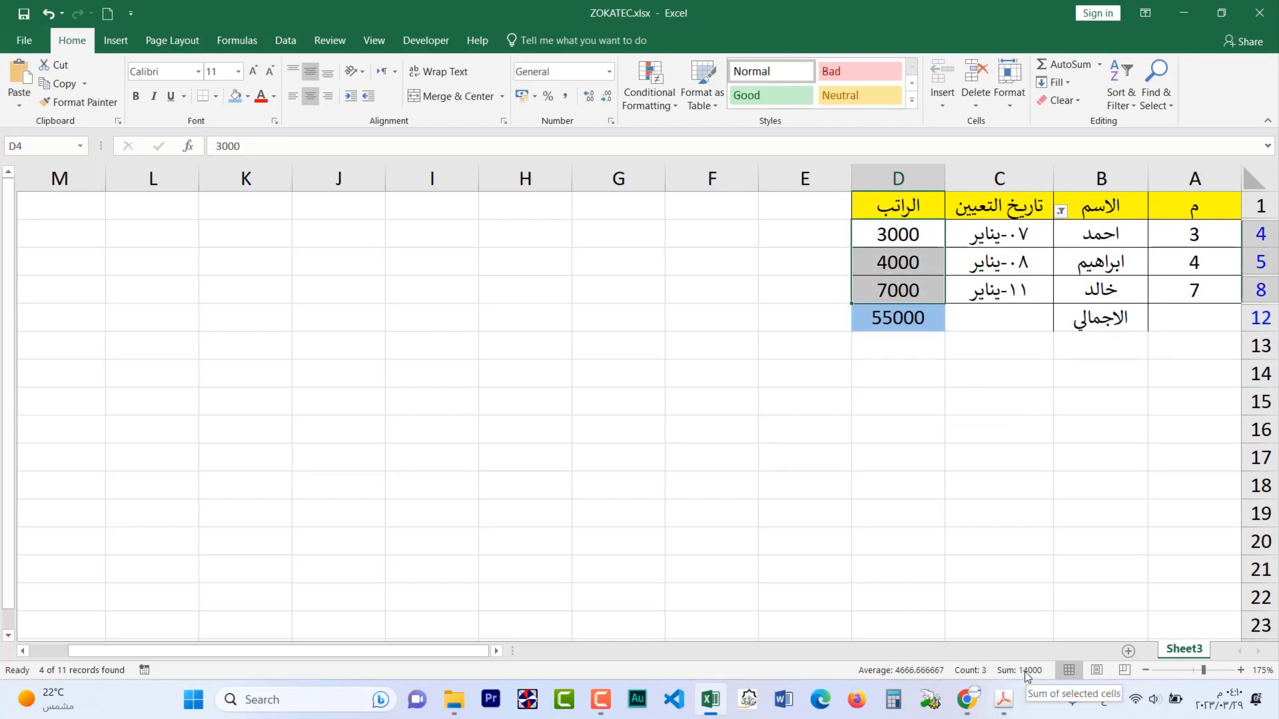
pyautogui.click(978, 339)
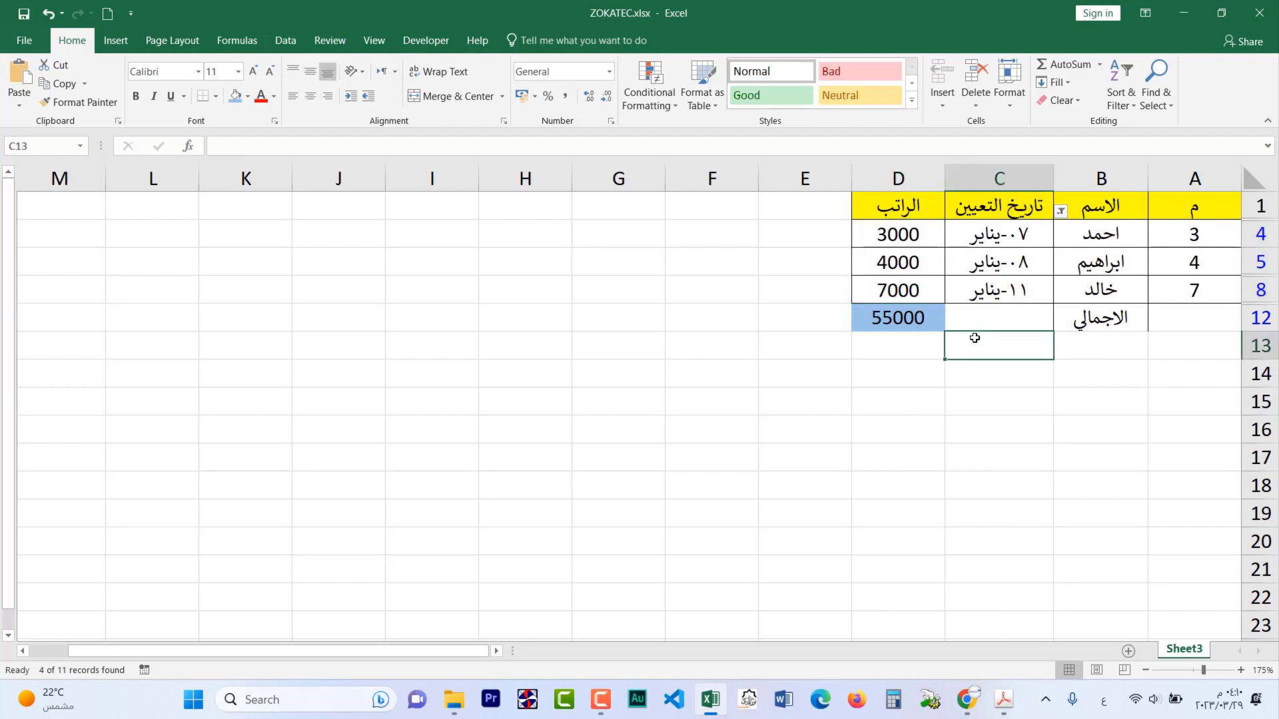
pyautogui.click(925, 323)
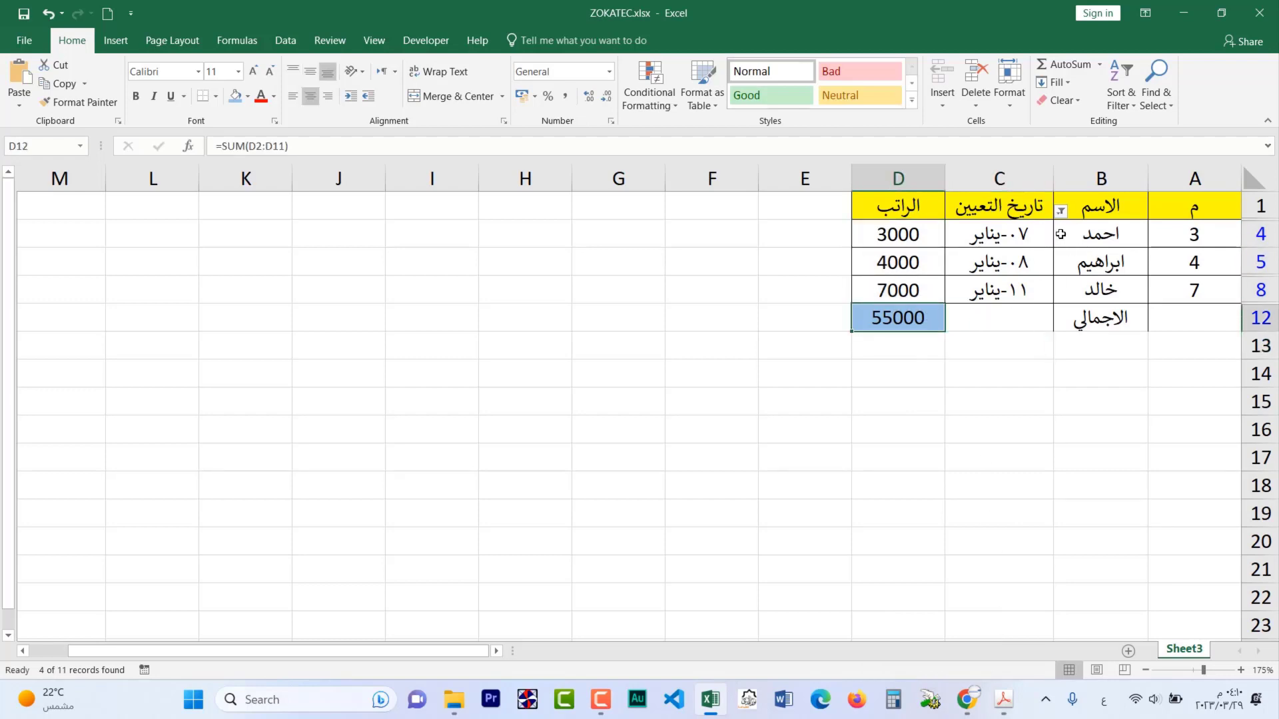
pyautogui.click(1064, 211)
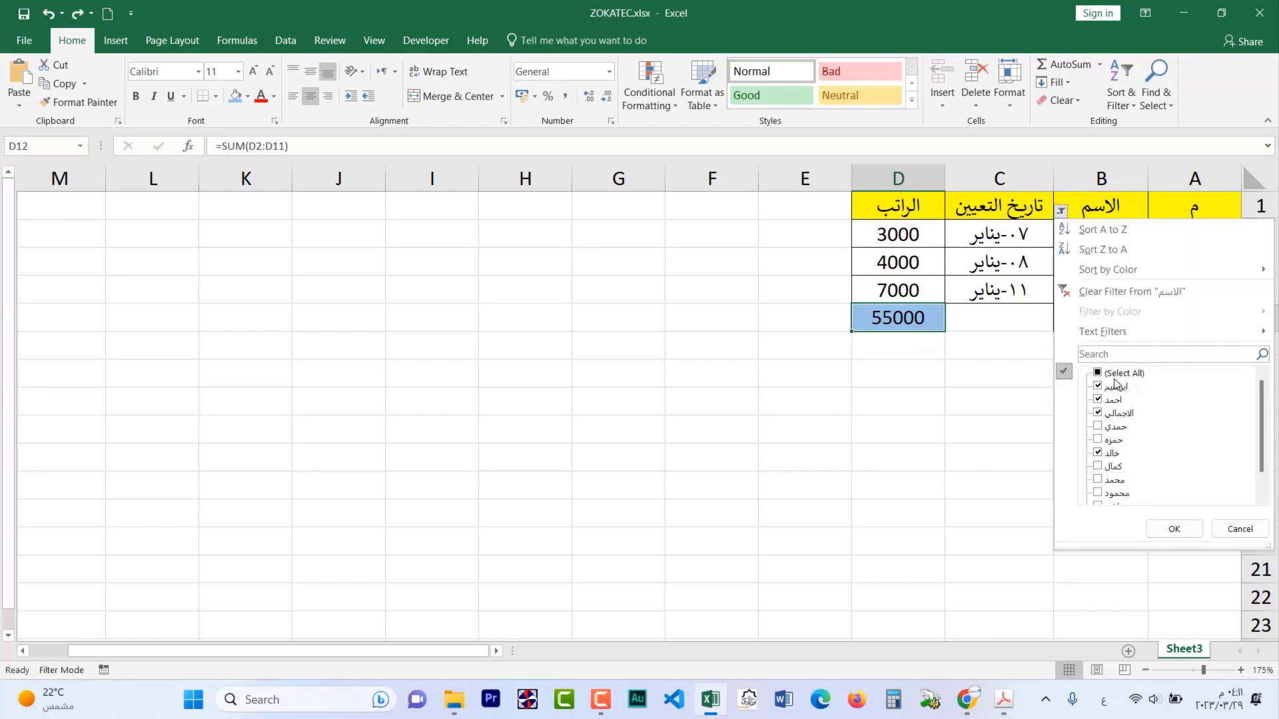
pyautogui.click(1175, 529)
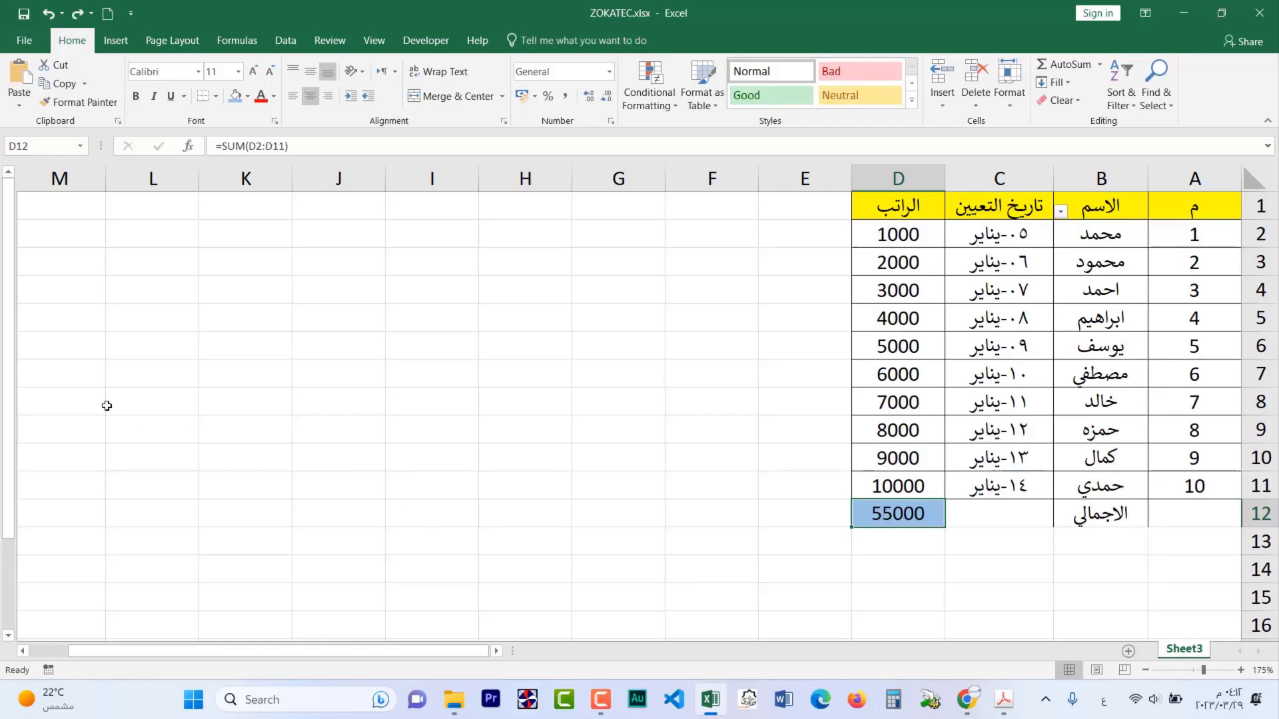
# Begin a =SUBTOTAL formula in D12, then cancel it, restoring the SUM total.
pyautogui.write('=')
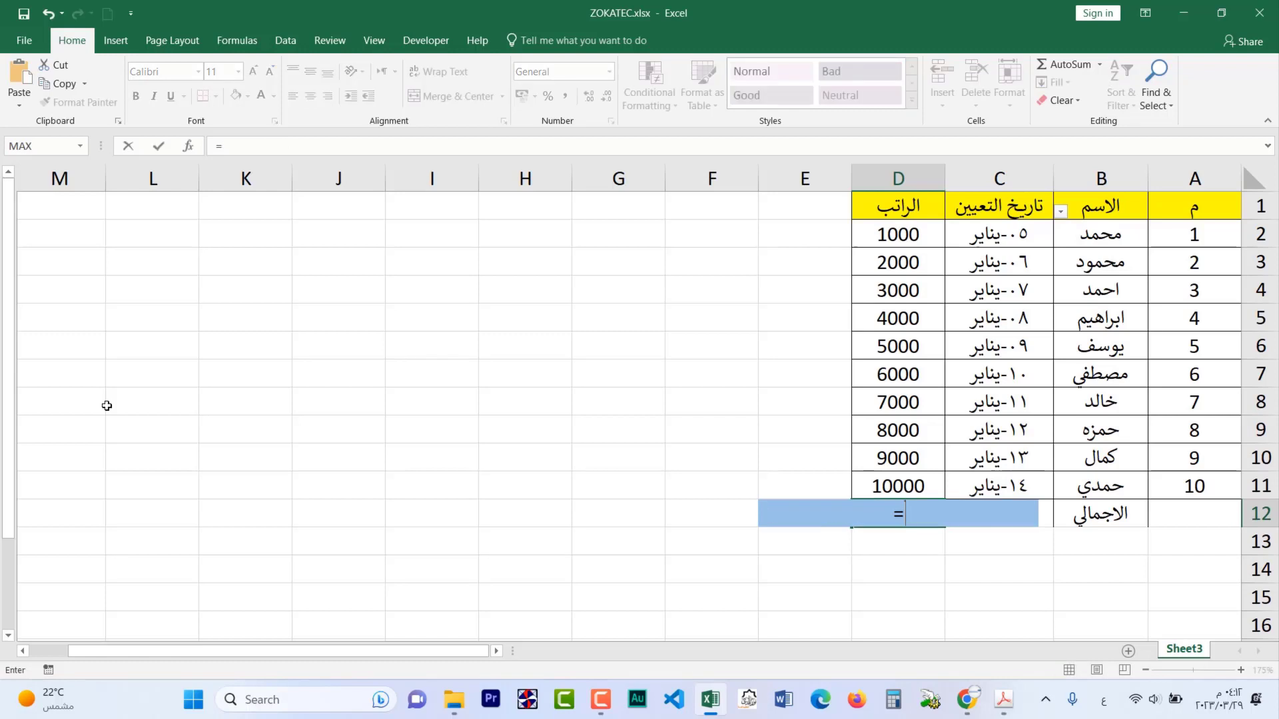
pyautogui.hotkey('alt', 'shift')
pyautogui.write('subto')
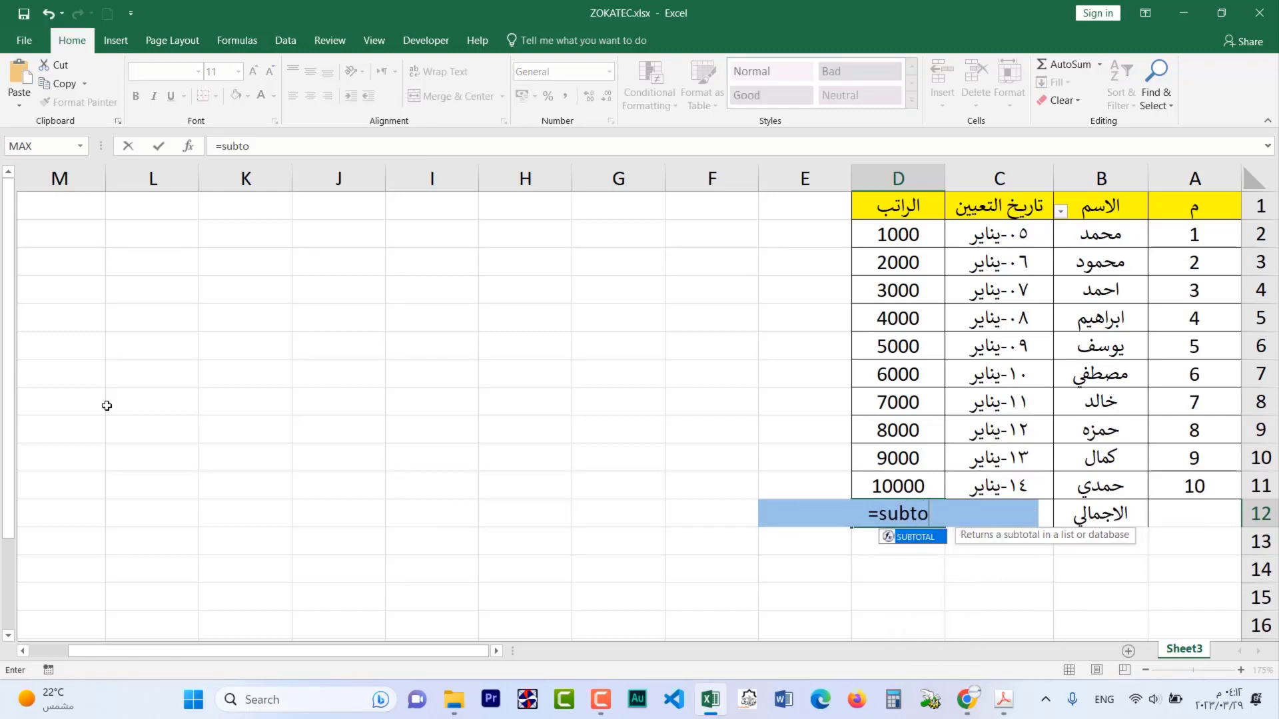
pyautogui.write('t')
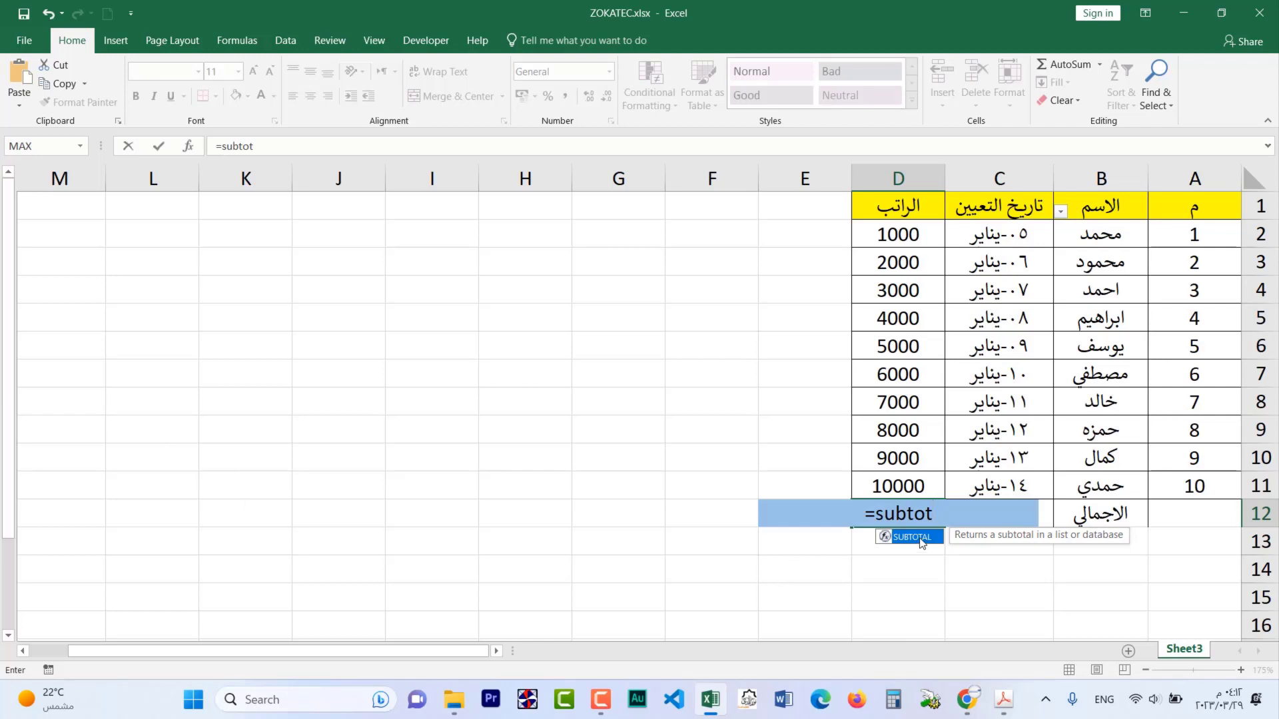
pyautogui.doubleClick(913, 537)
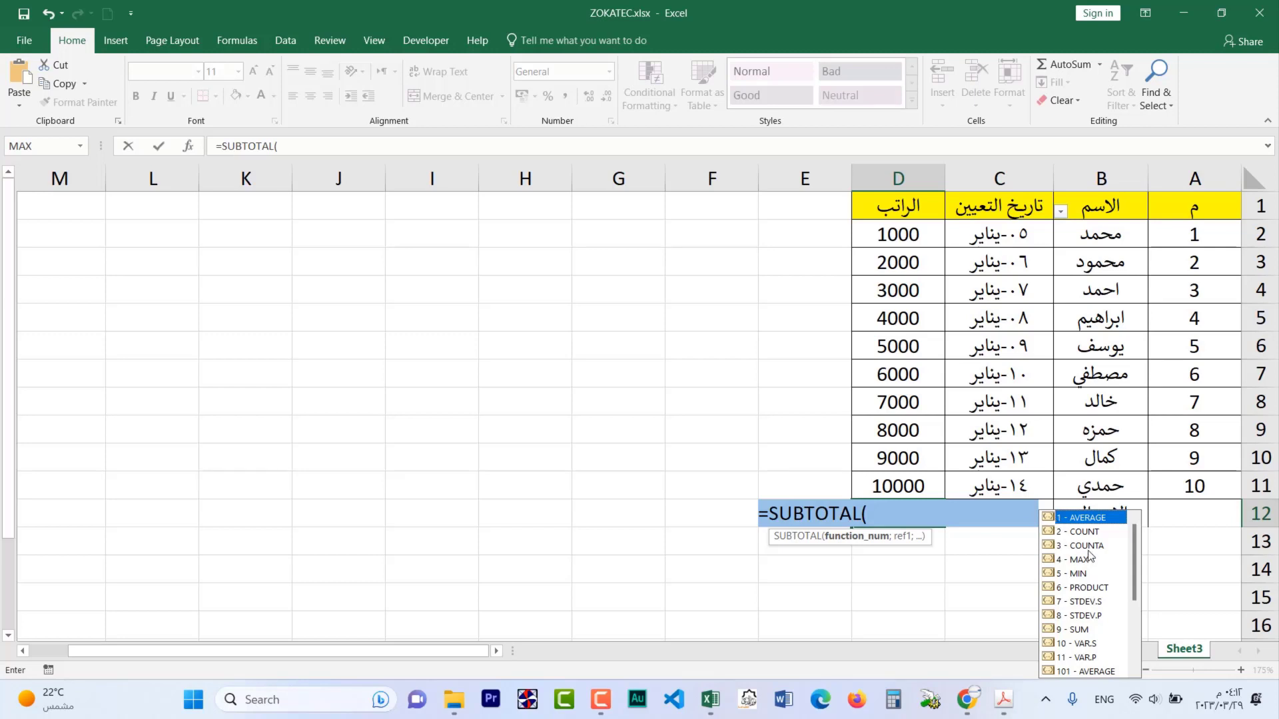
pyautogui.moveTo(1135, 553)
pyautogui.mouseDown()
pyautogui.moveTo(1135, 581)
pyautogui.moveTo(1128, 550)
pyautogui.mouseUp()
pyautogui.press('Escape')
pyautogui.press('Escape')
# Retype =SUBTOTAL( in D12 and insert 9 (SUM) as the function number.
pyautogui.write('=')
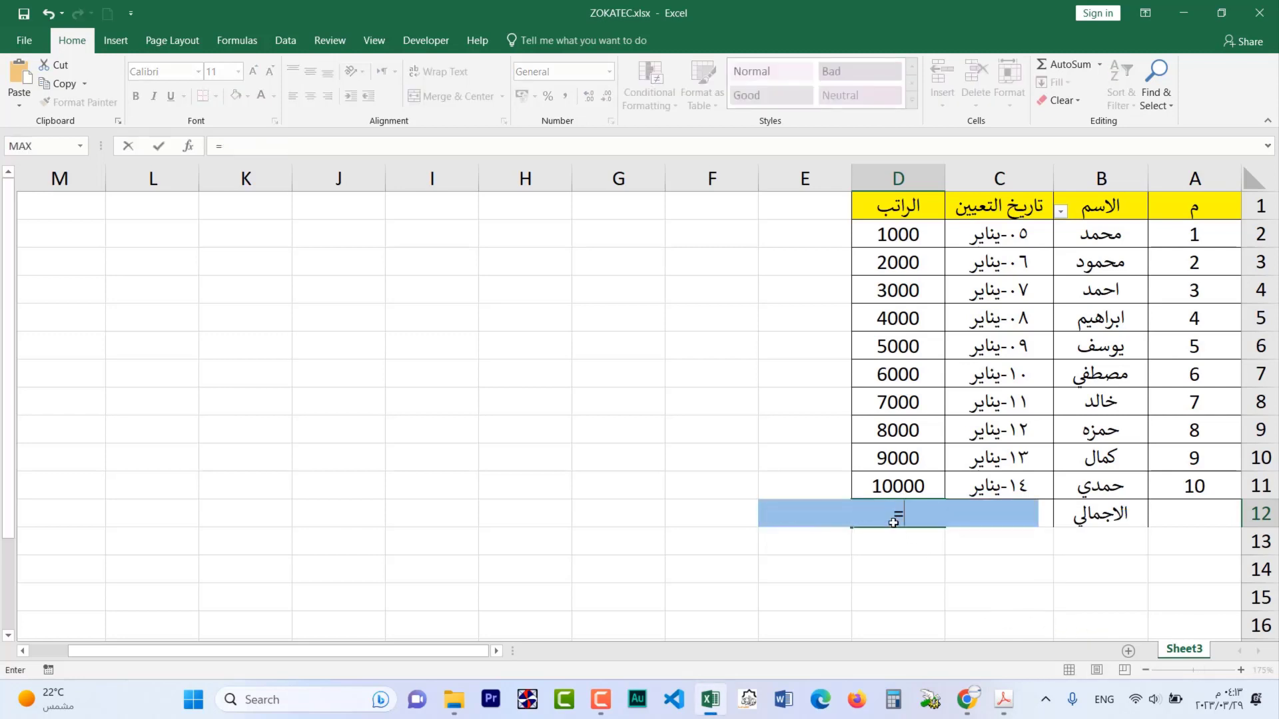
pyautogui.write('sub')
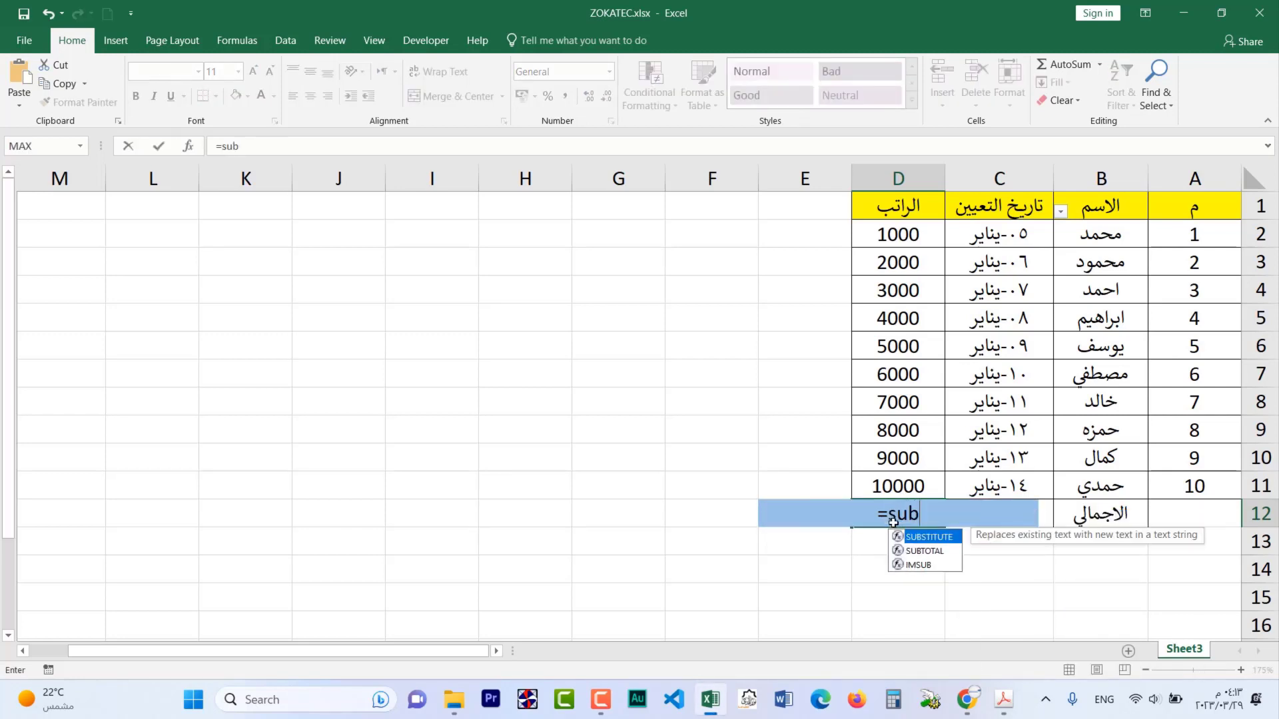
pyautogui.write('tot')
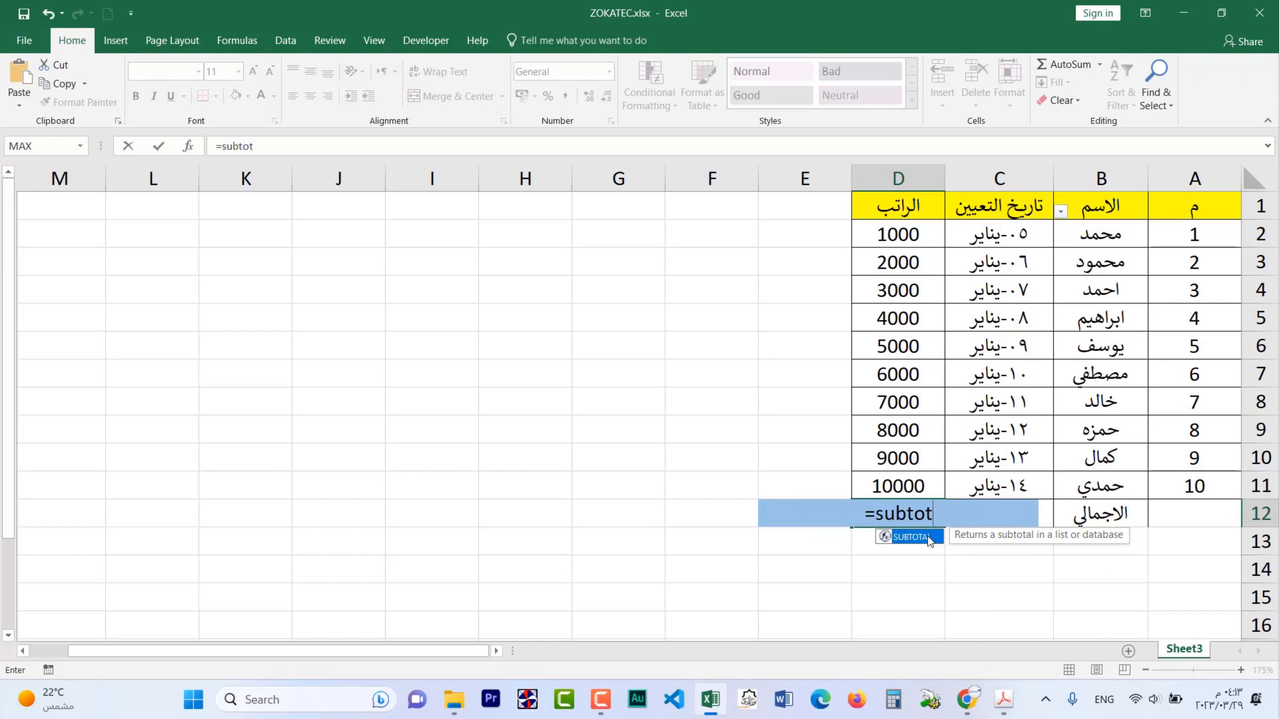
pyautogui.doubleClick(927, 539)
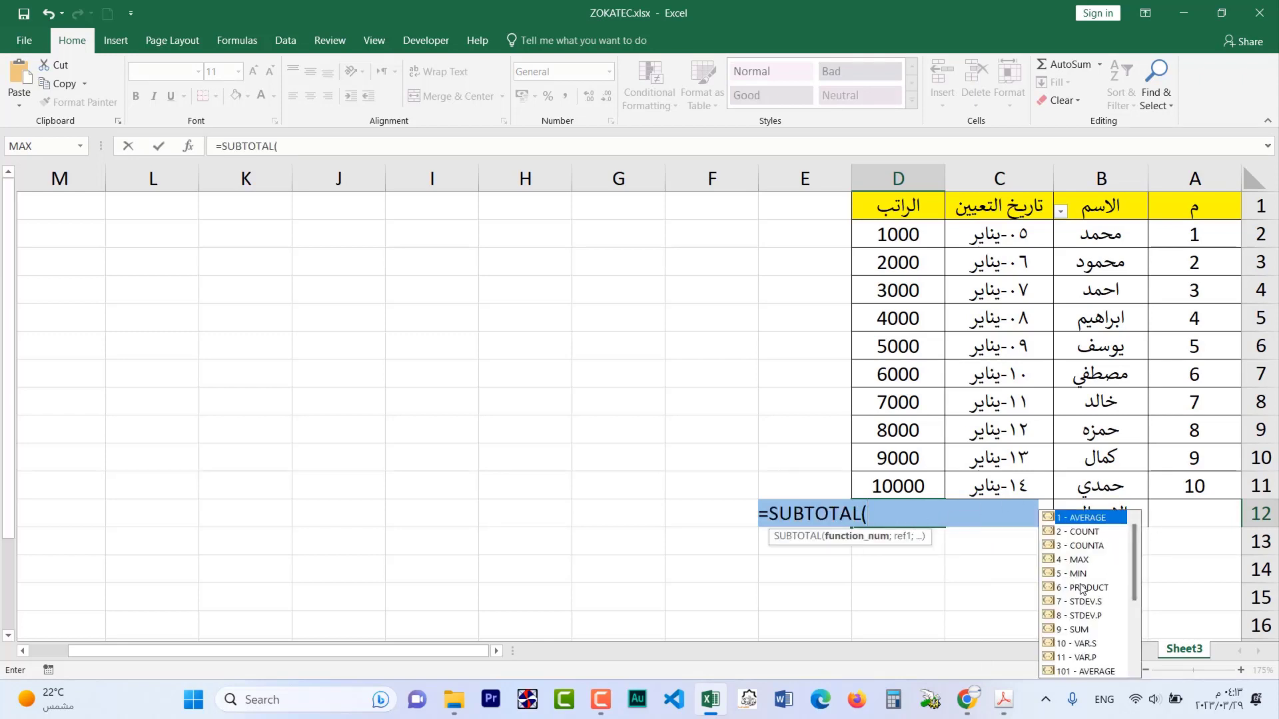
pyautogui.click(1069, 632)
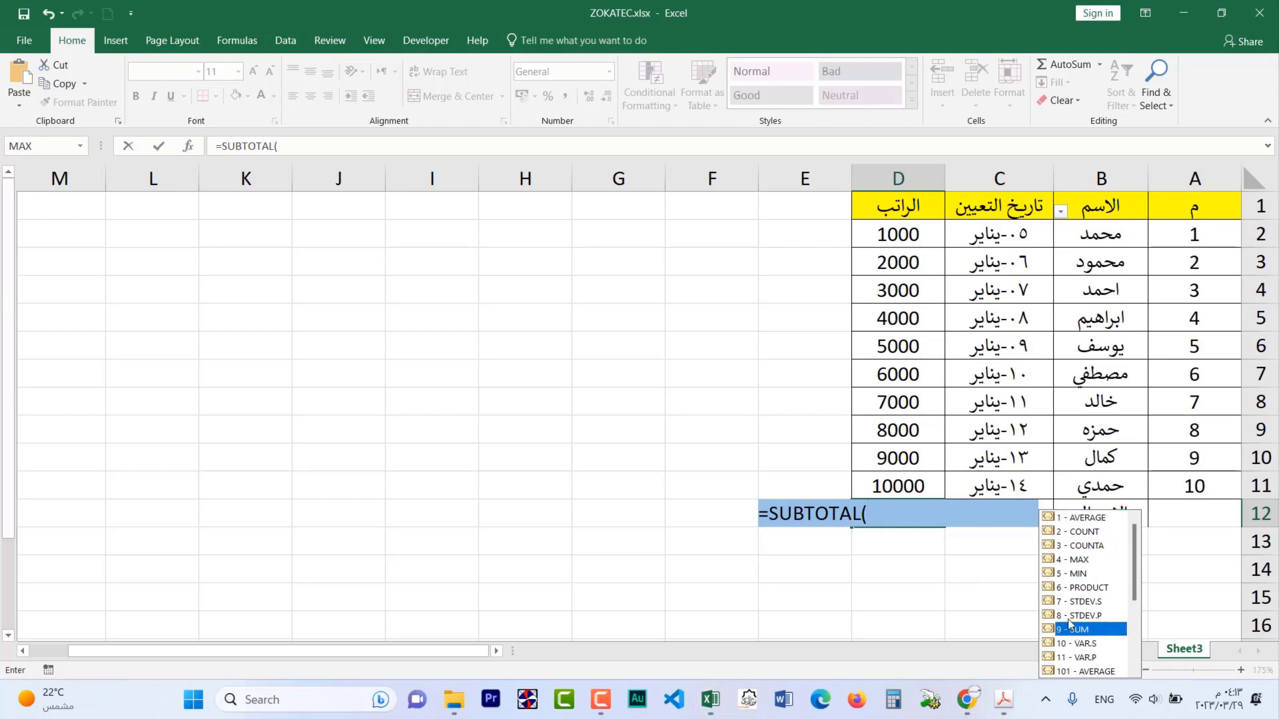
pyautogui.doubleClick(1069, 629)
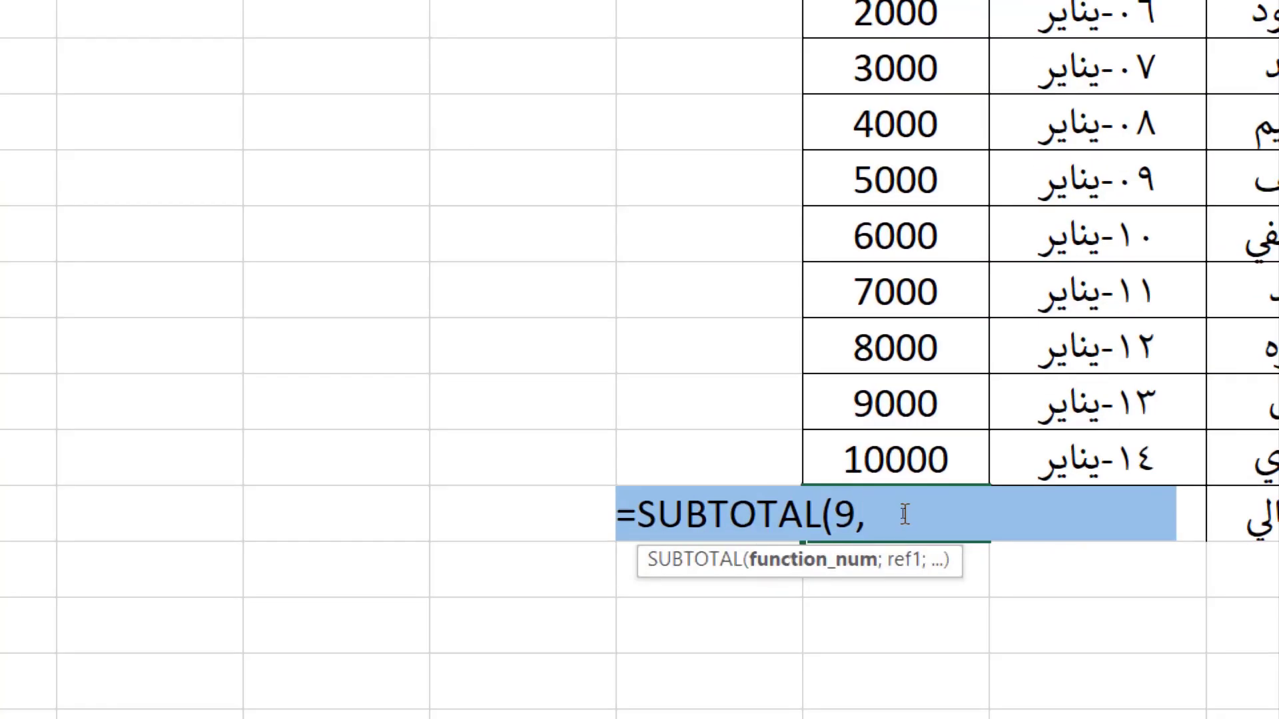
# Replace the comma after 9 with a semicolon, giving =SUBTOTAL(9;.
pyautogui.press('BackSpace')
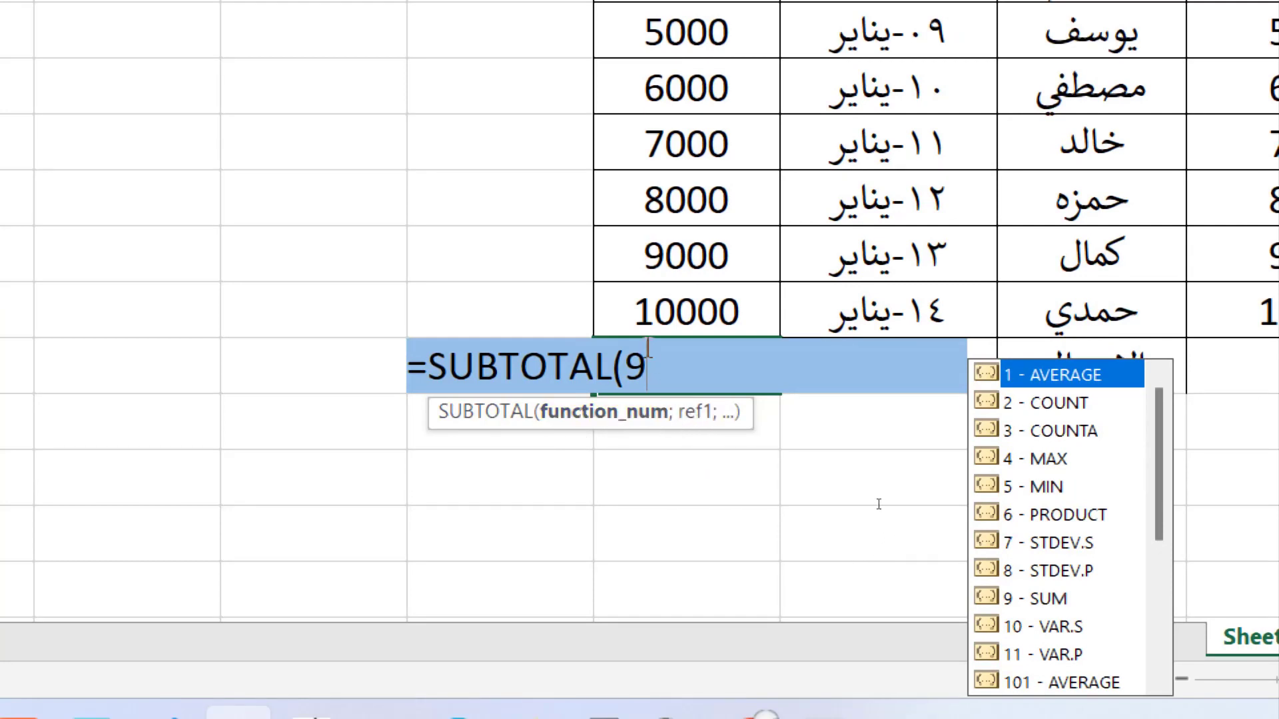
pyautogui.write(',')
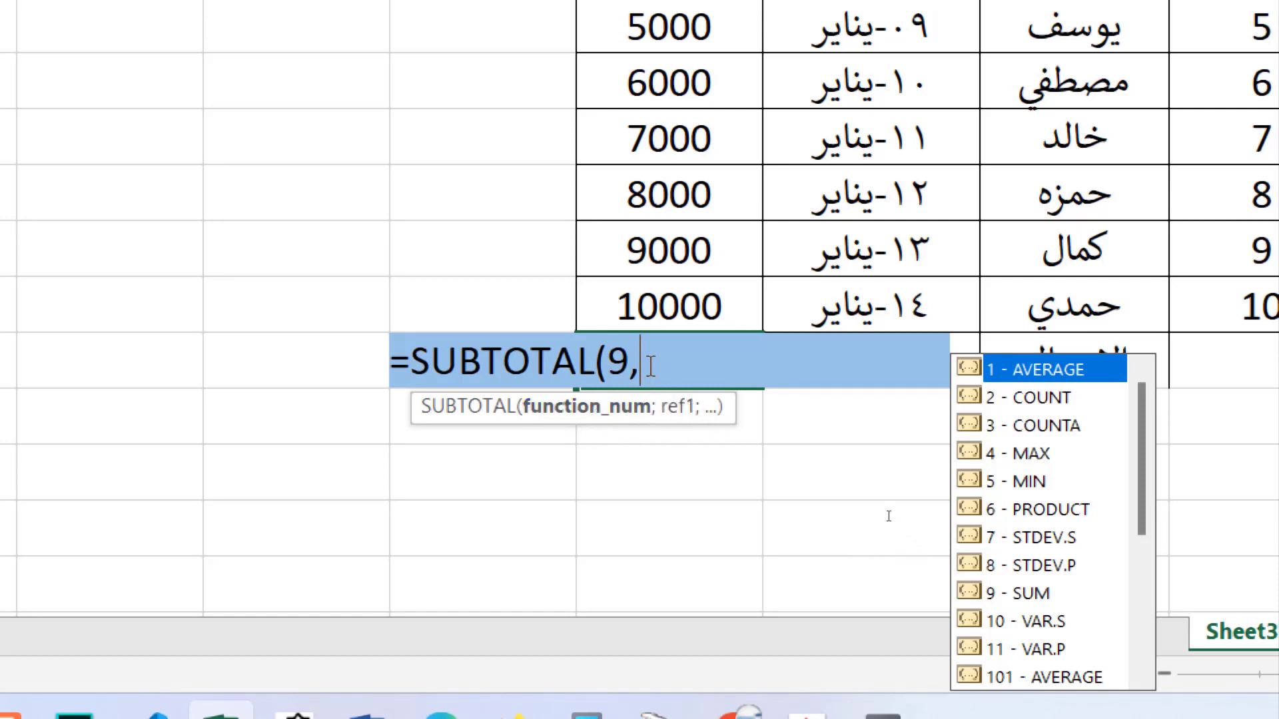
pyautogui.press('BackSpace')
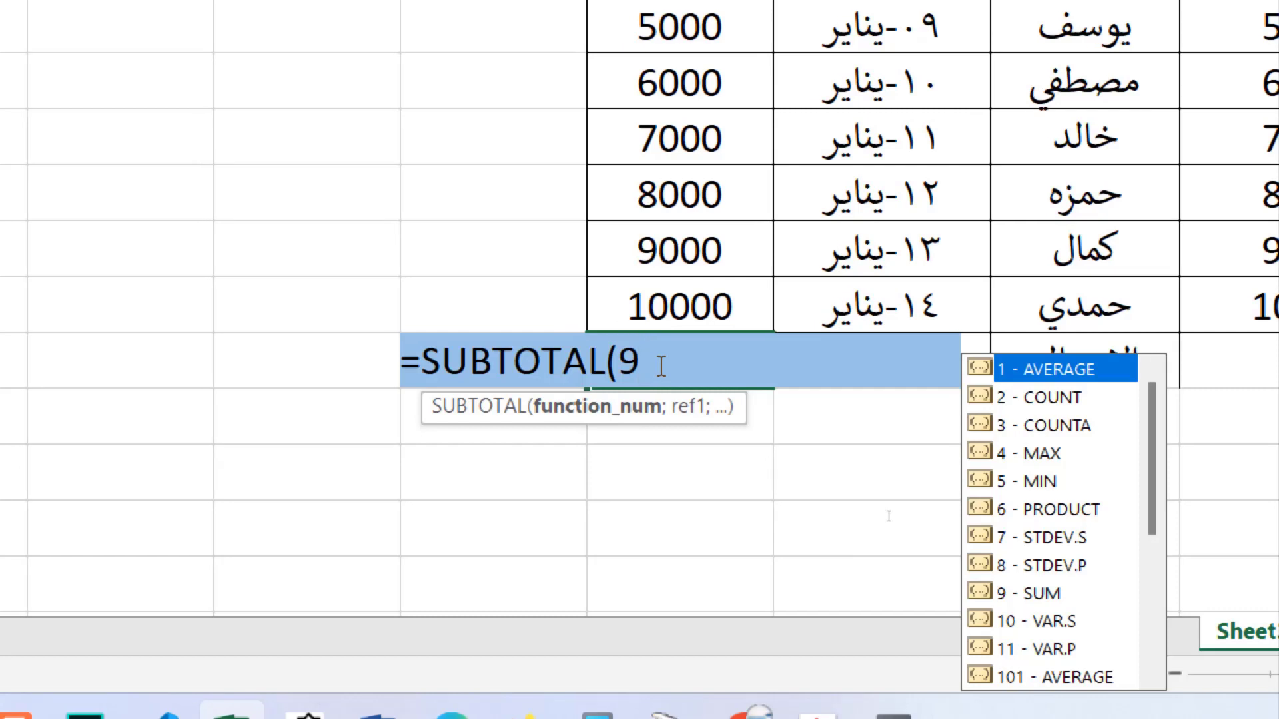
pyautogui.write(';')
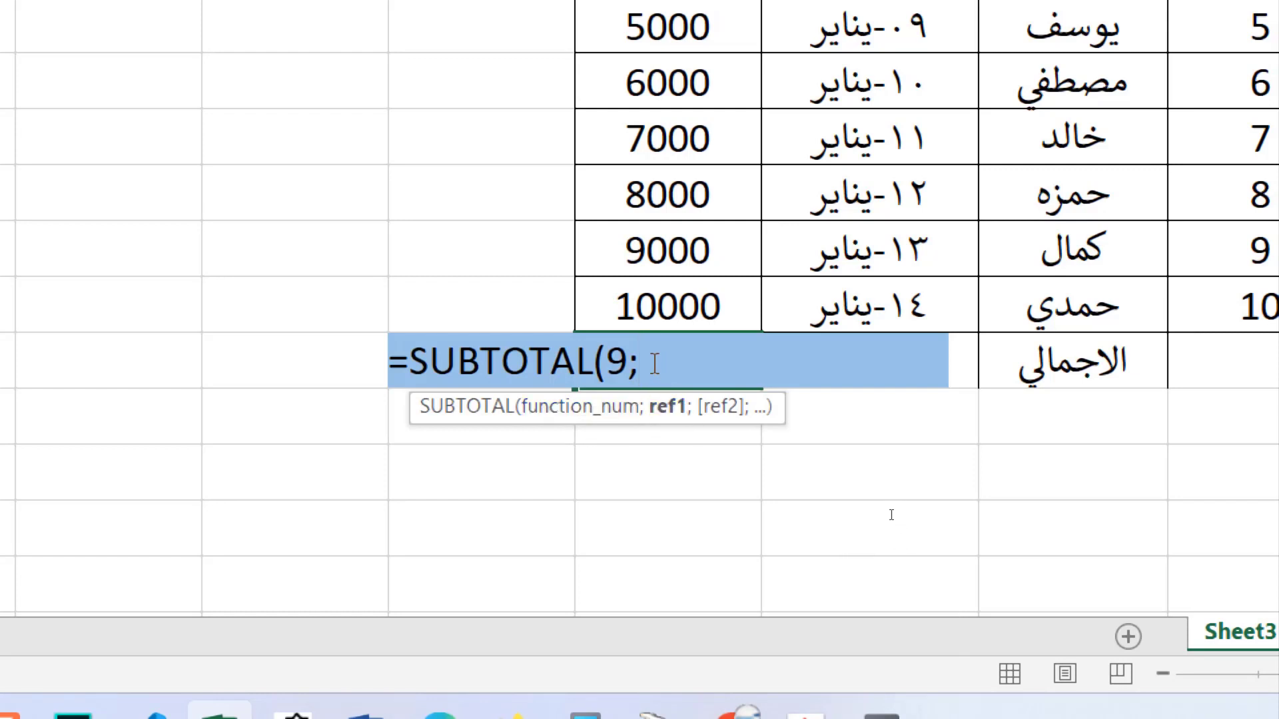
pyautogui.press('BackSpace')
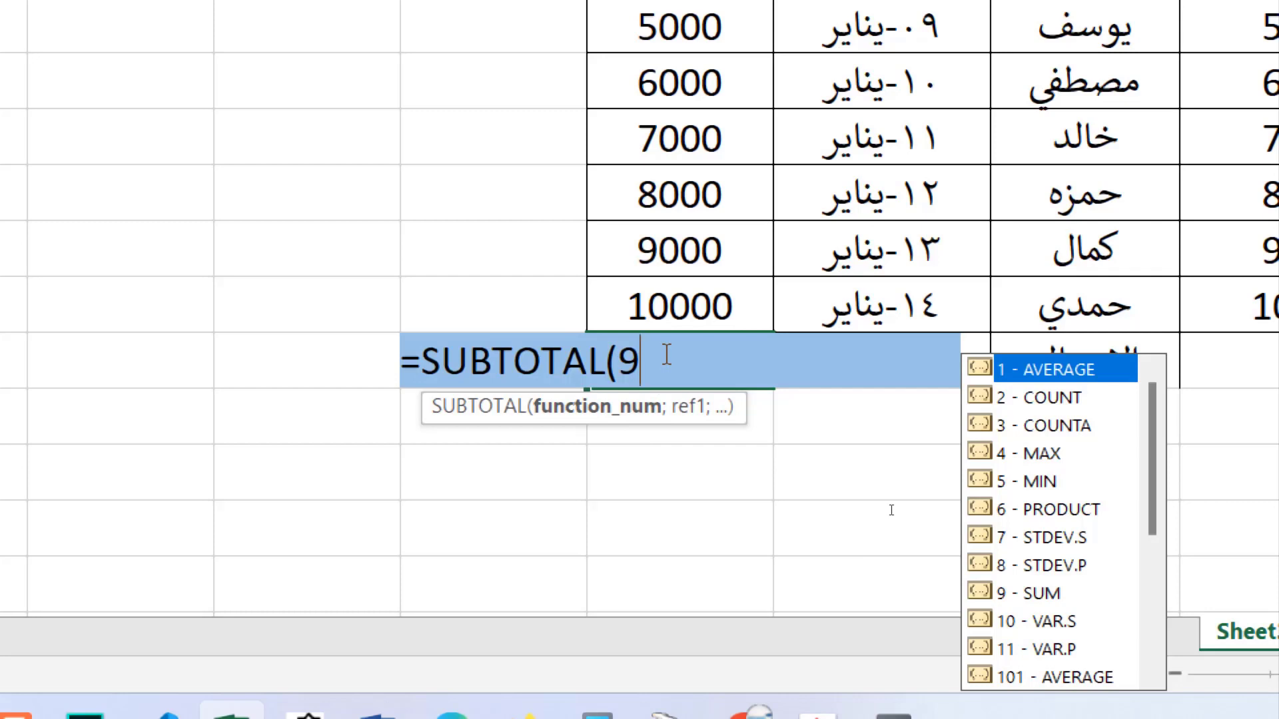
pyautogui.write(',')
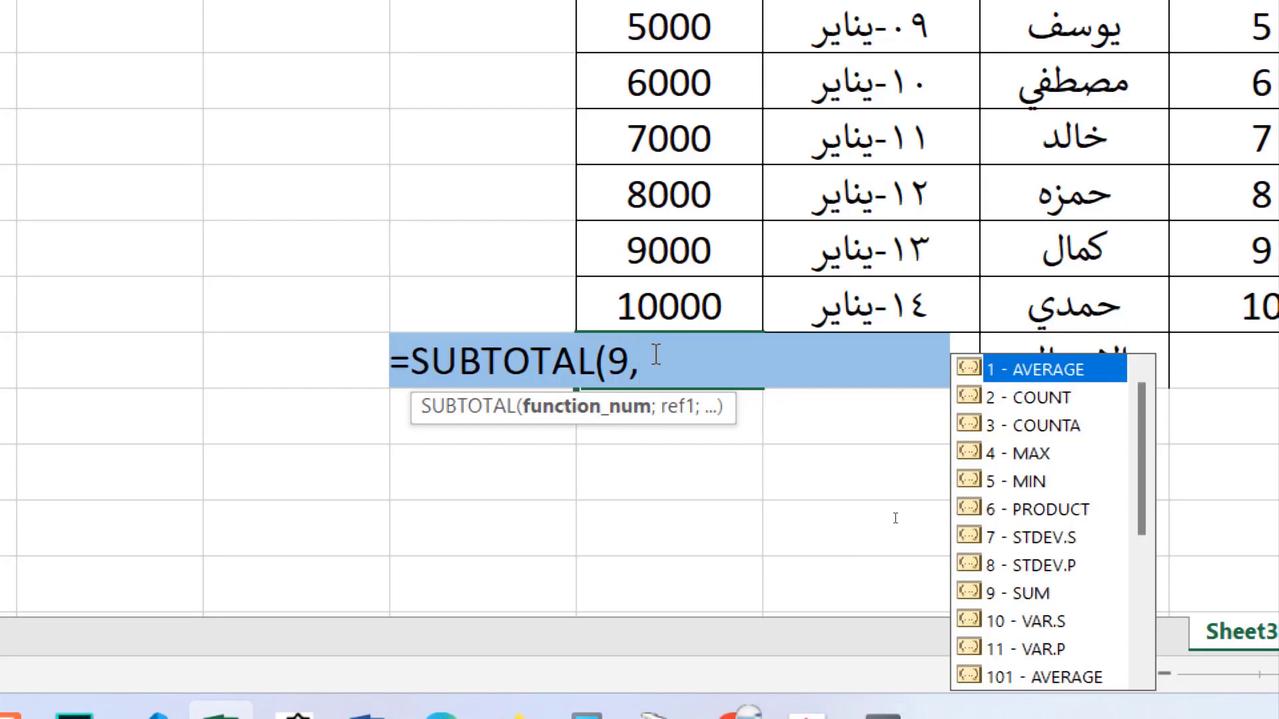
pyautogui.press('BackSpace')
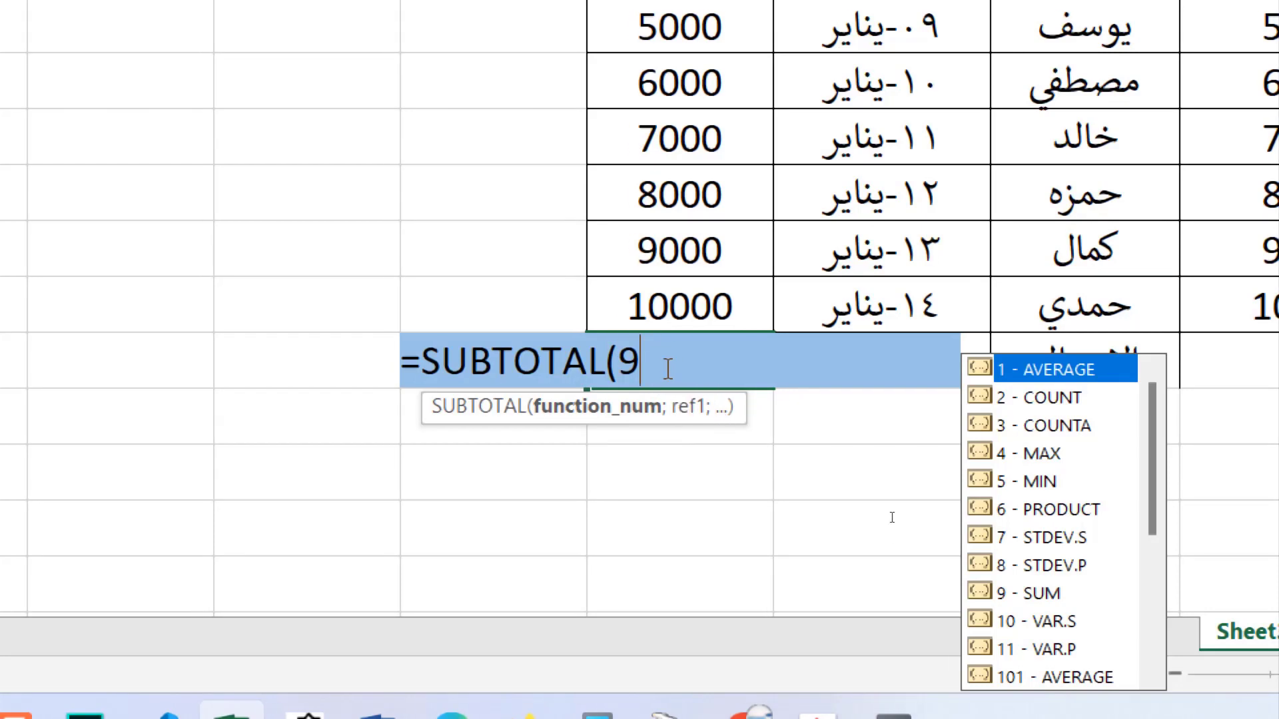
pyautogui.write(';')
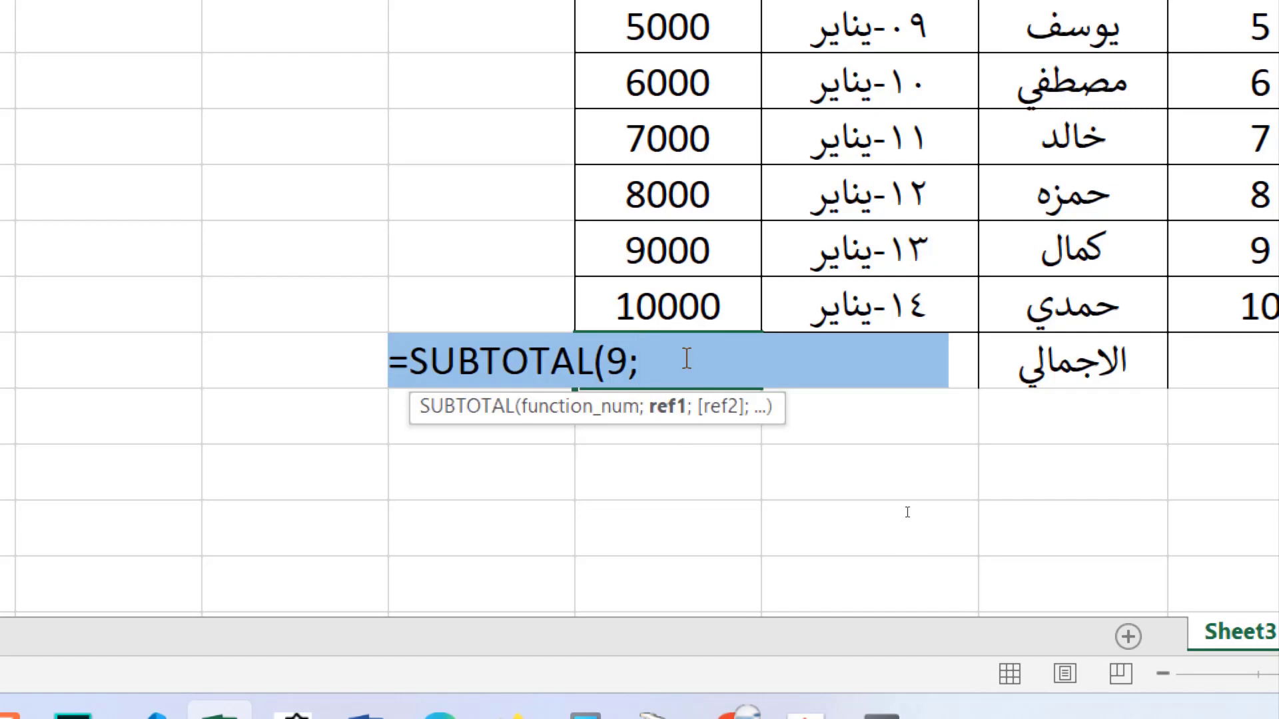
pyautogui.press('super+minus')
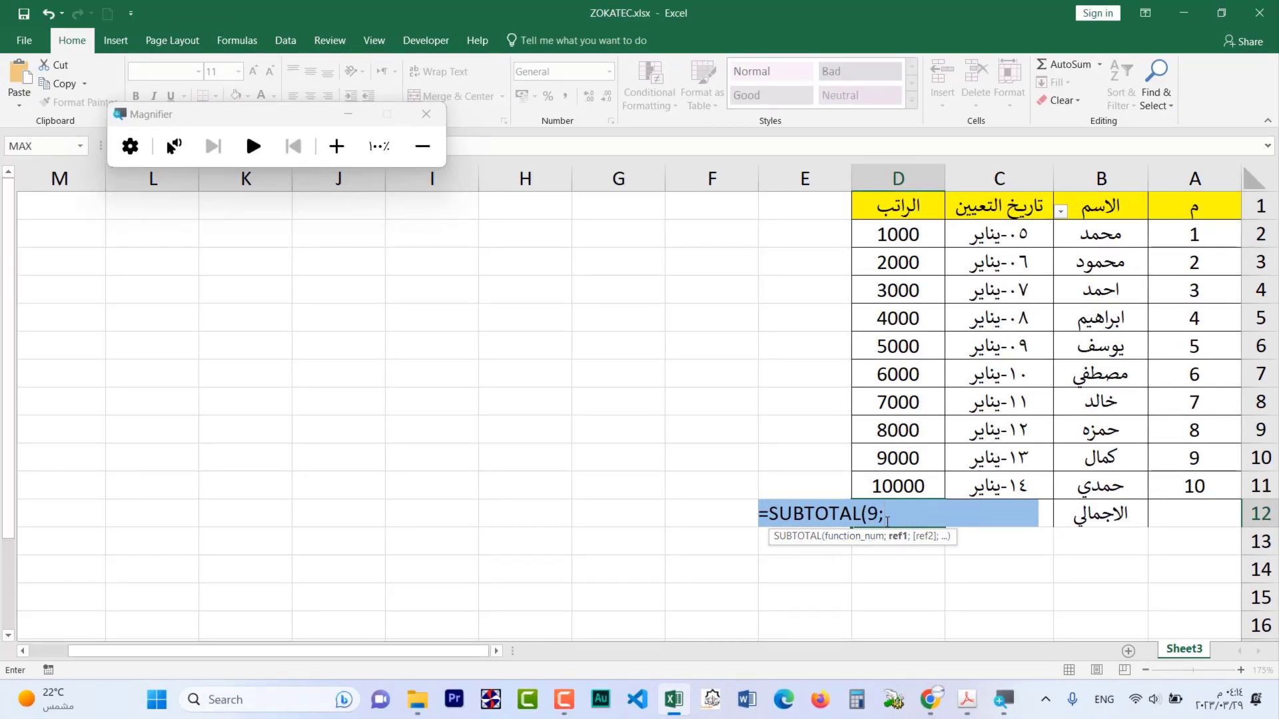
# Close the D12 formula over salary range D2:D11 so the total reads 55000.
pyautogui.moveTo(907, 239); pyautogui.dragTo(906, 485)
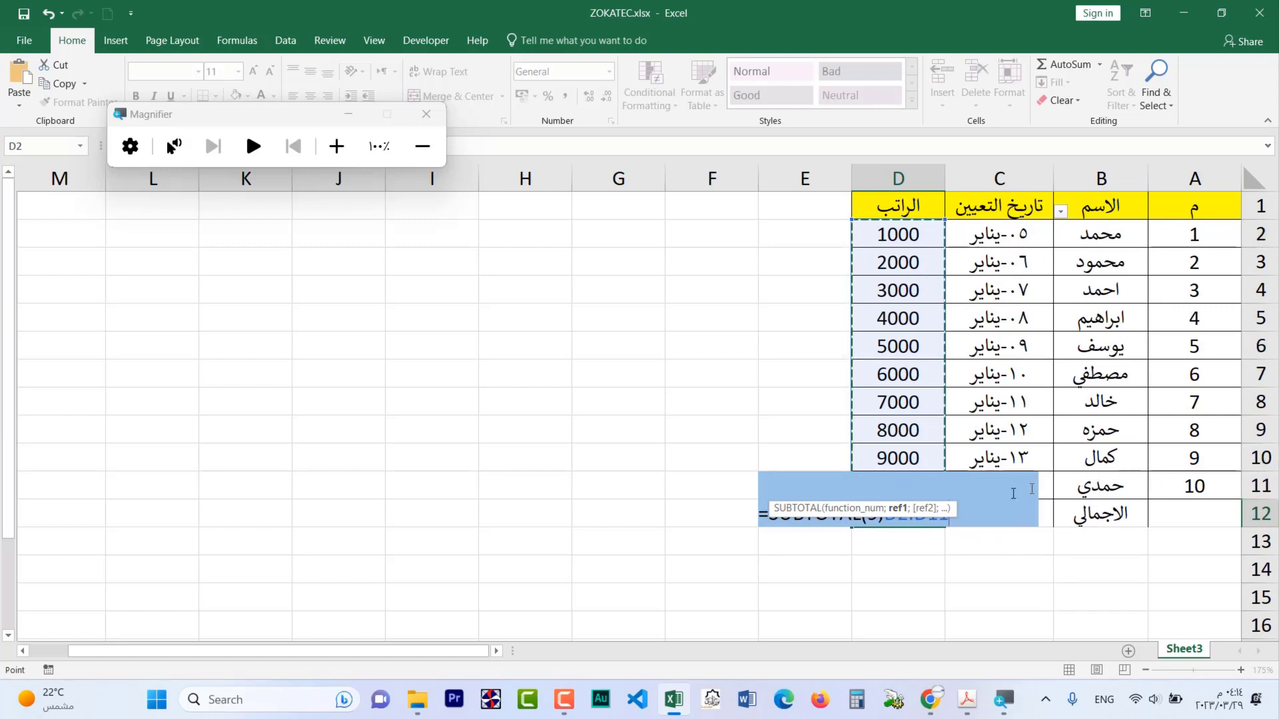
pyautogui.write(')')
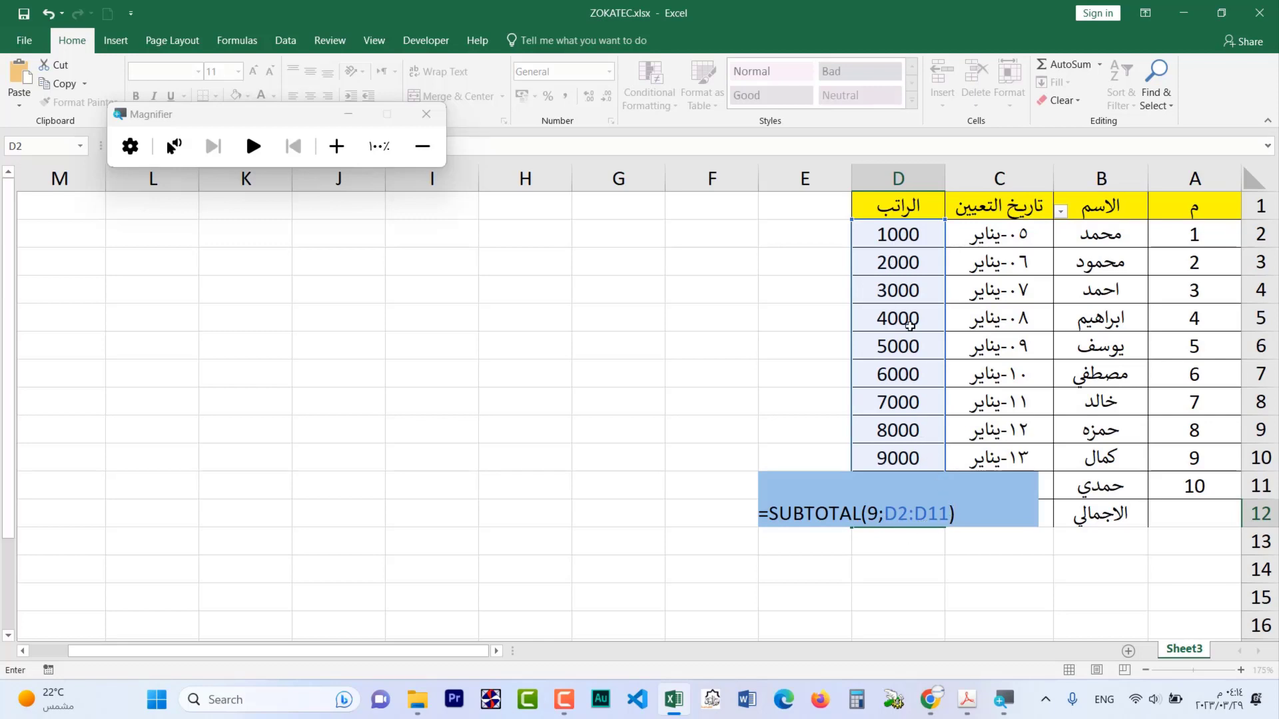
pyautogui.press('Return')
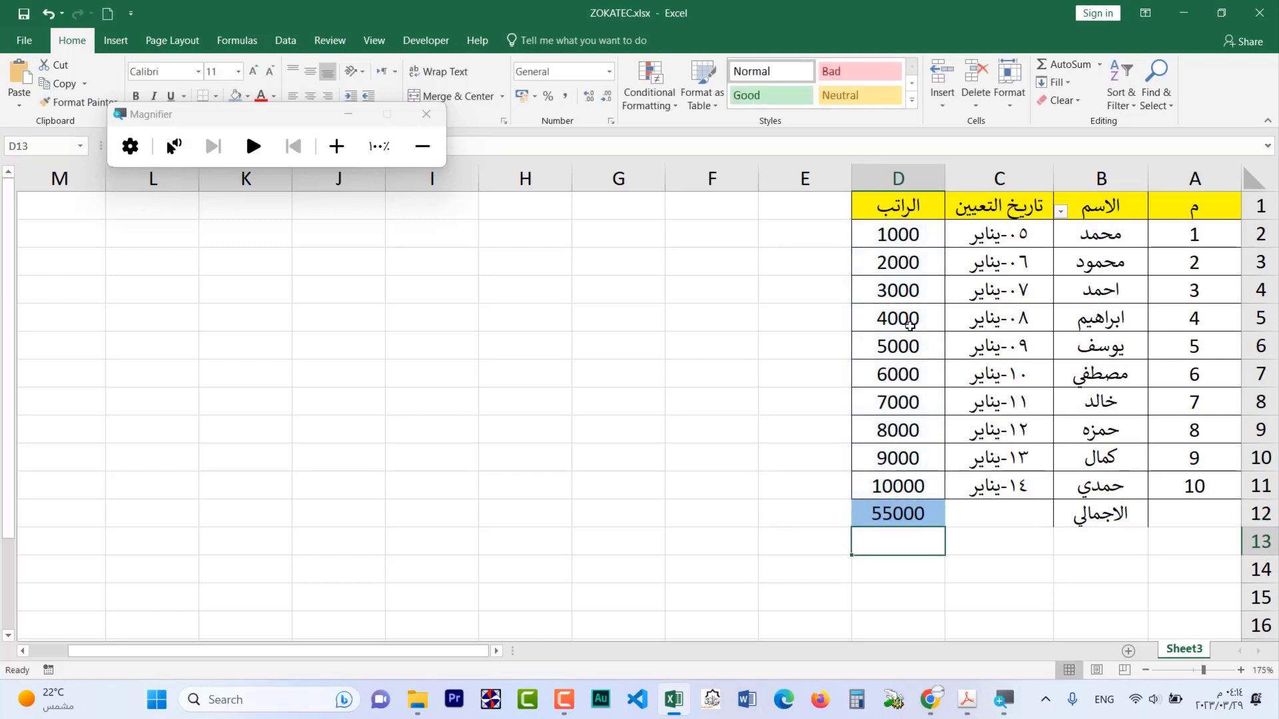
pyautogui.click(347, 114)
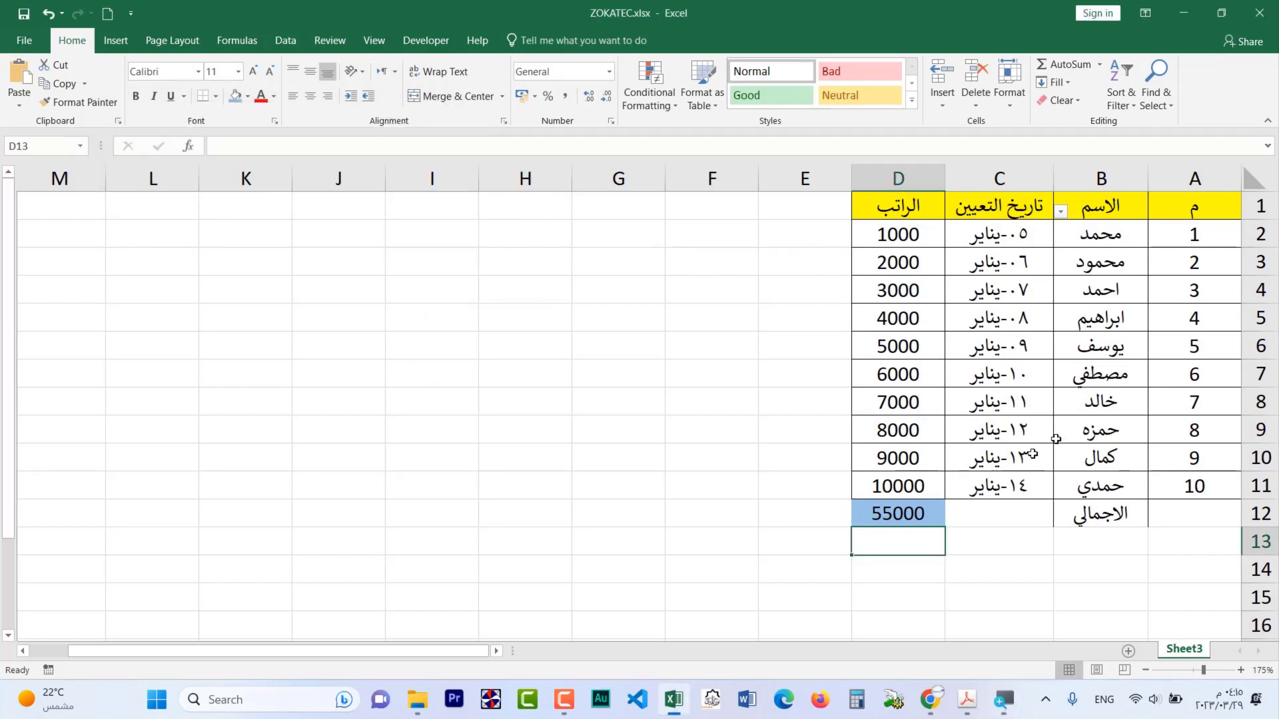
pyautogui.click(881, 517)
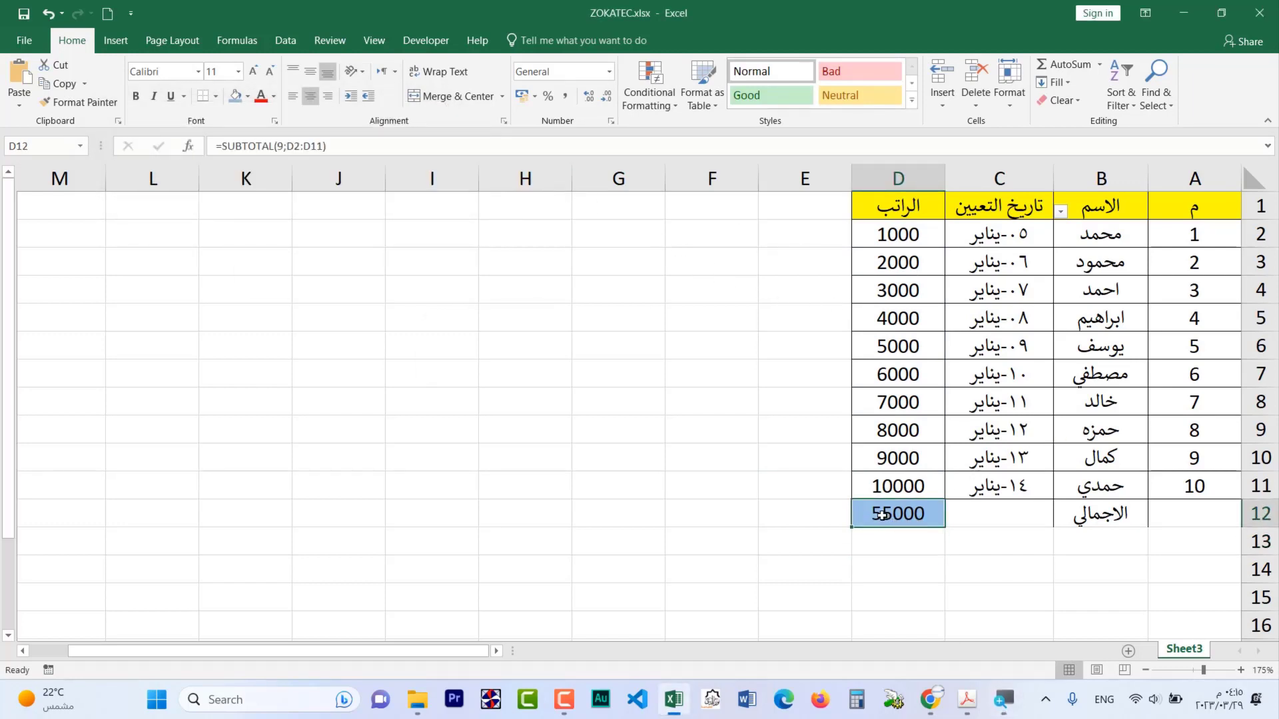
pyautogui.click(1061, 212)
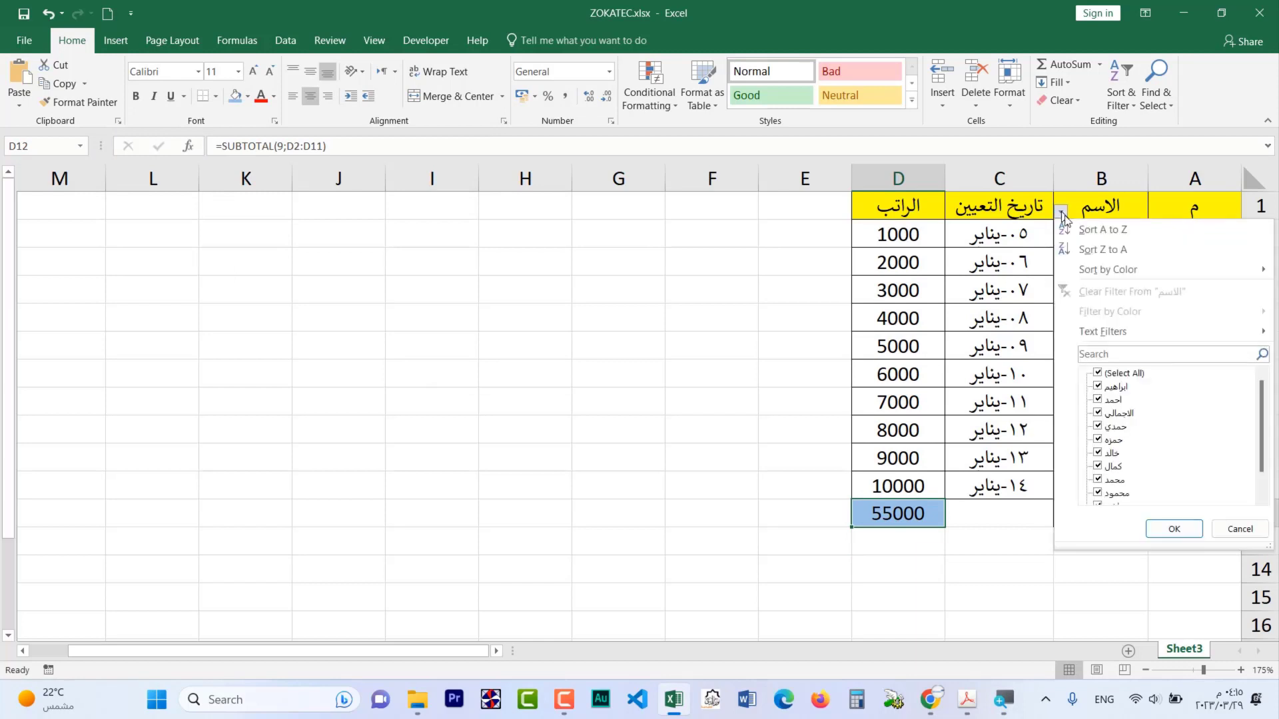
pyautogui.click(1110, 373)
pyautogui.click(1116, 387)
pyautogui.click(1113, 401)
pyautogui.click(1097, 413)
pyautogui.click(1159, 531)
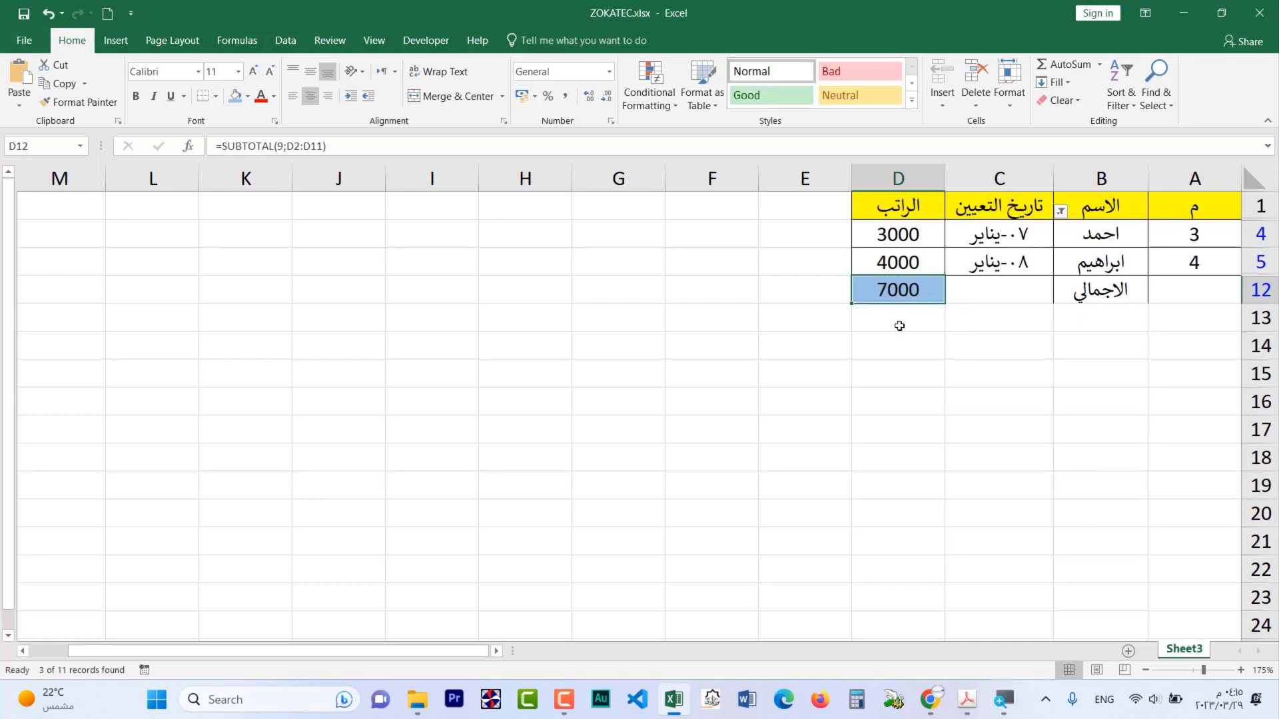
pyautogui.click(1060, 211)
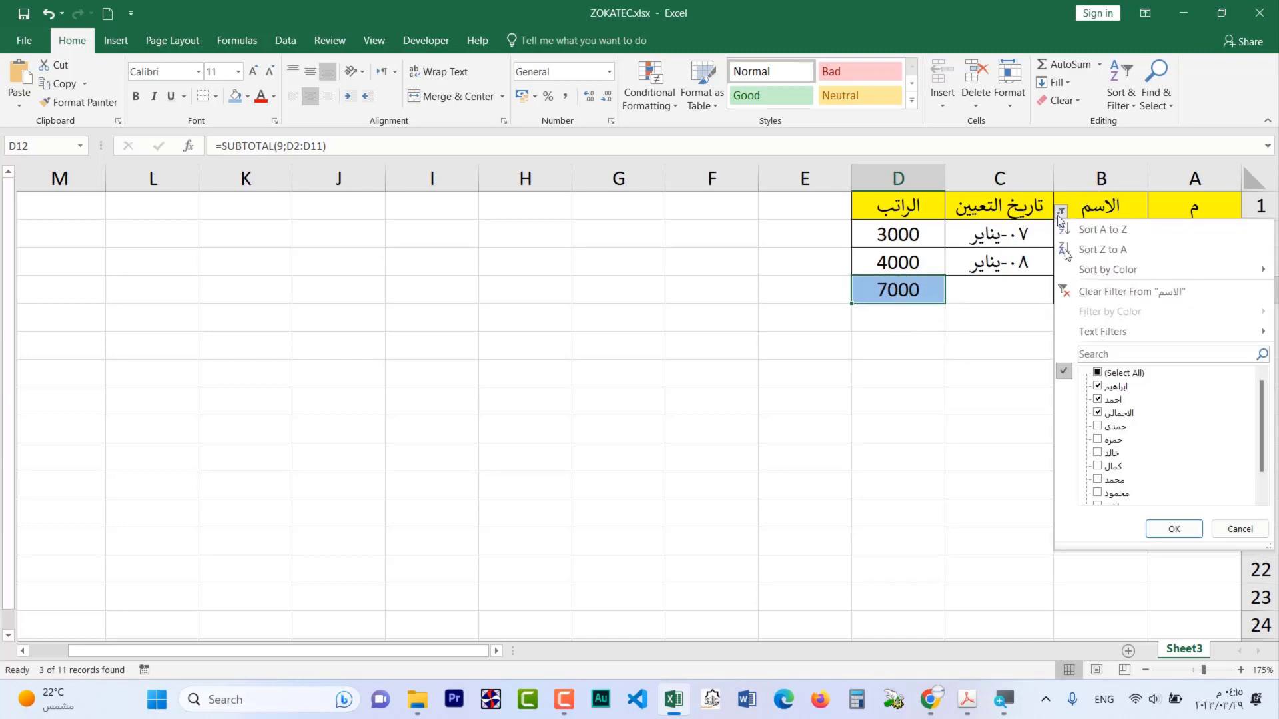
pyautogui.click(1106, 453)
pyautogui.click(1169, 528)
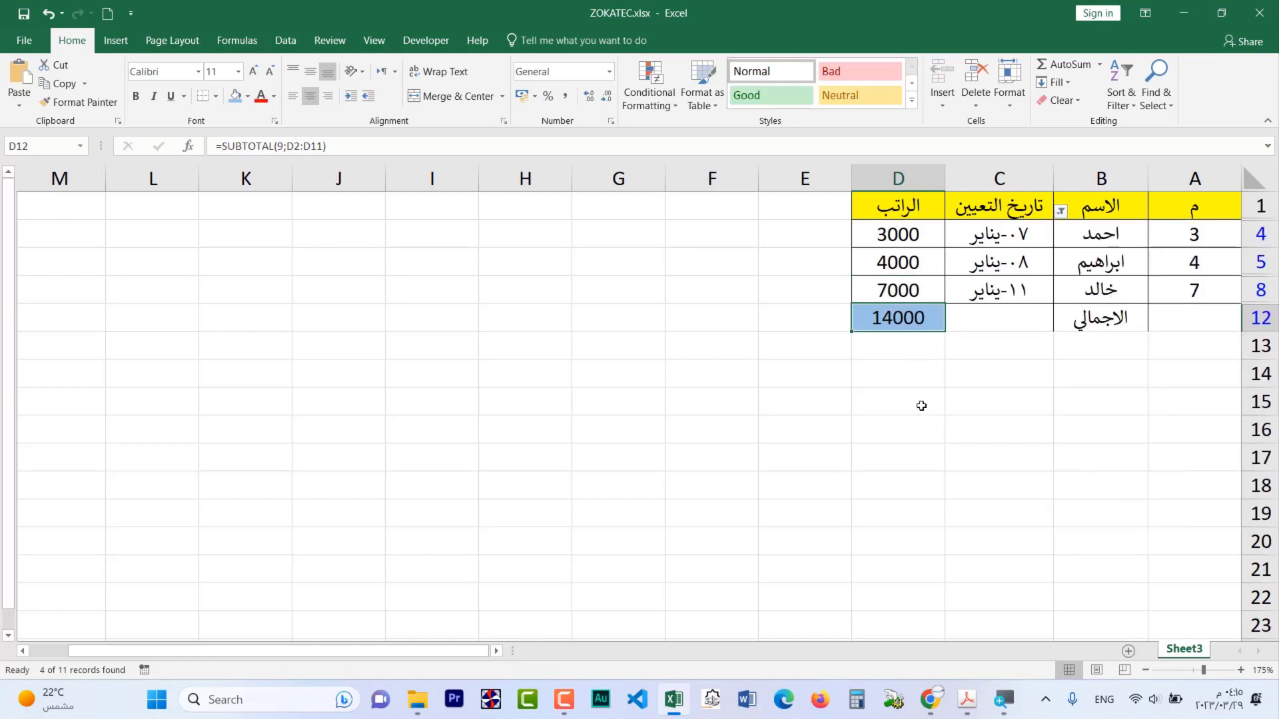
pyautogui.click(1060, 212)
pyautogui.click(1098, 373)
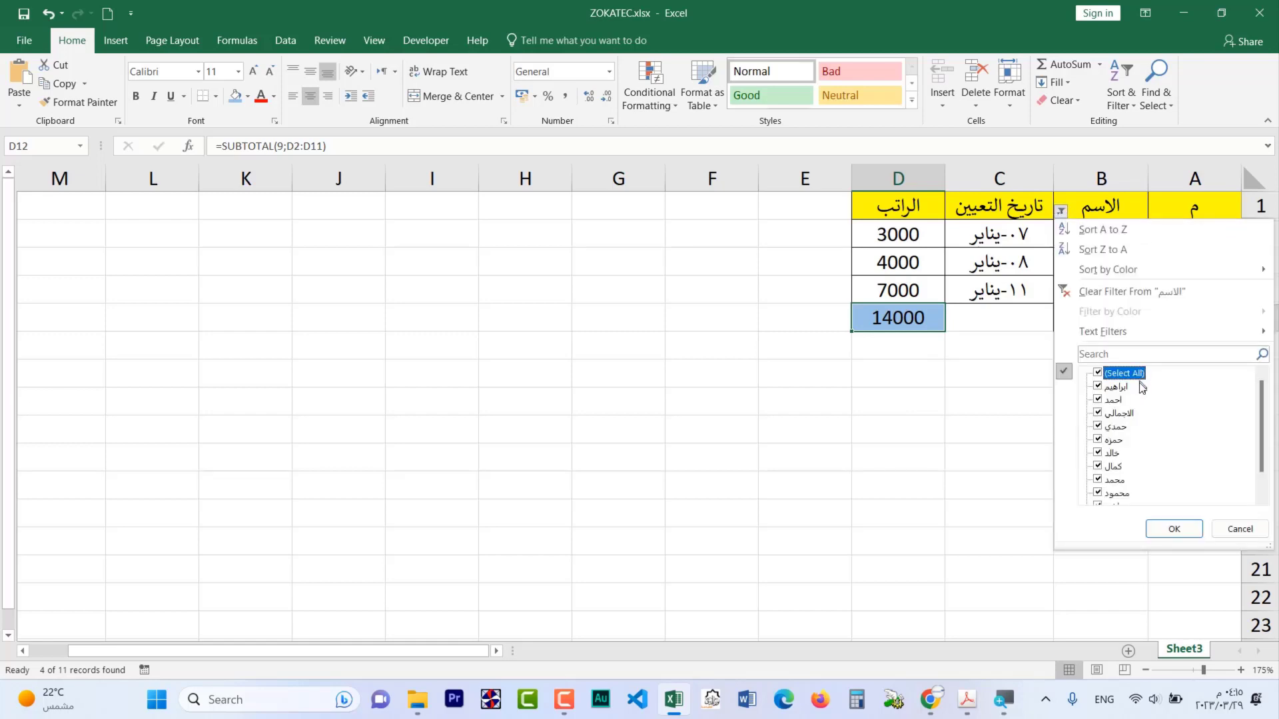
pyautogui.click(1174, 529)
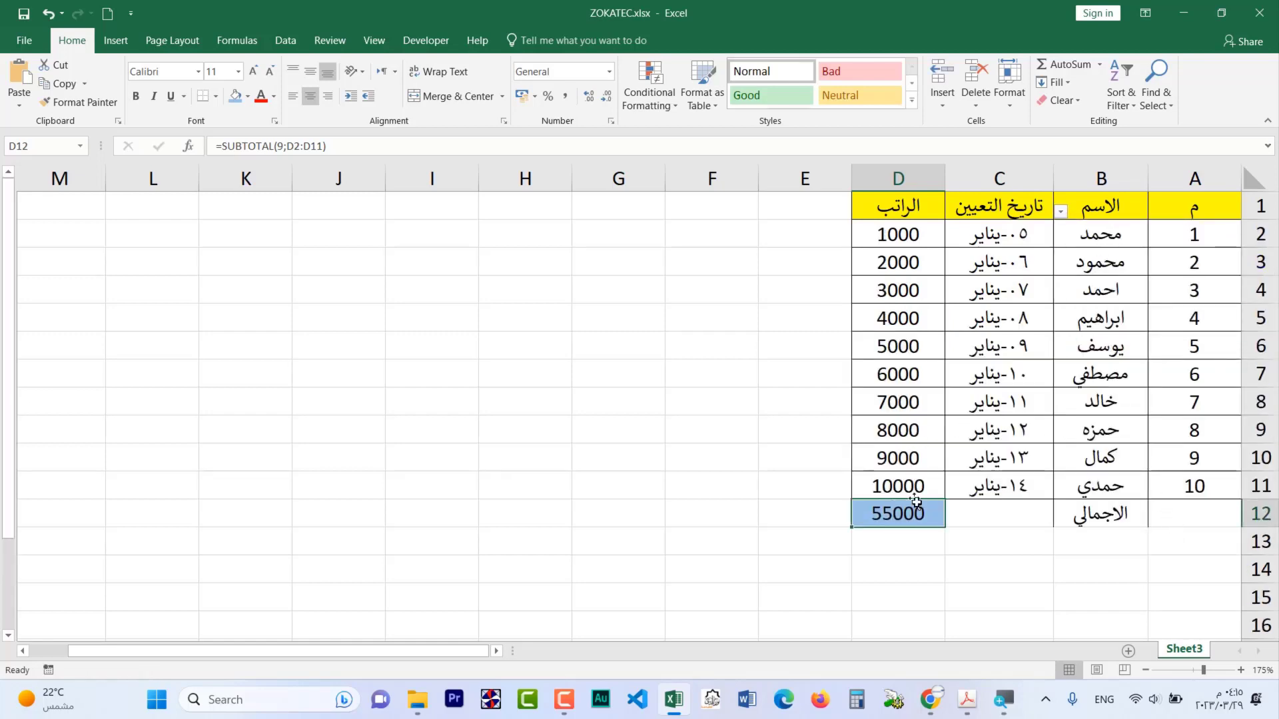
# Re-enter =SUBTOTAL(9;D2:D11) in D12 to total the salary column.
pyautogui.write('=')
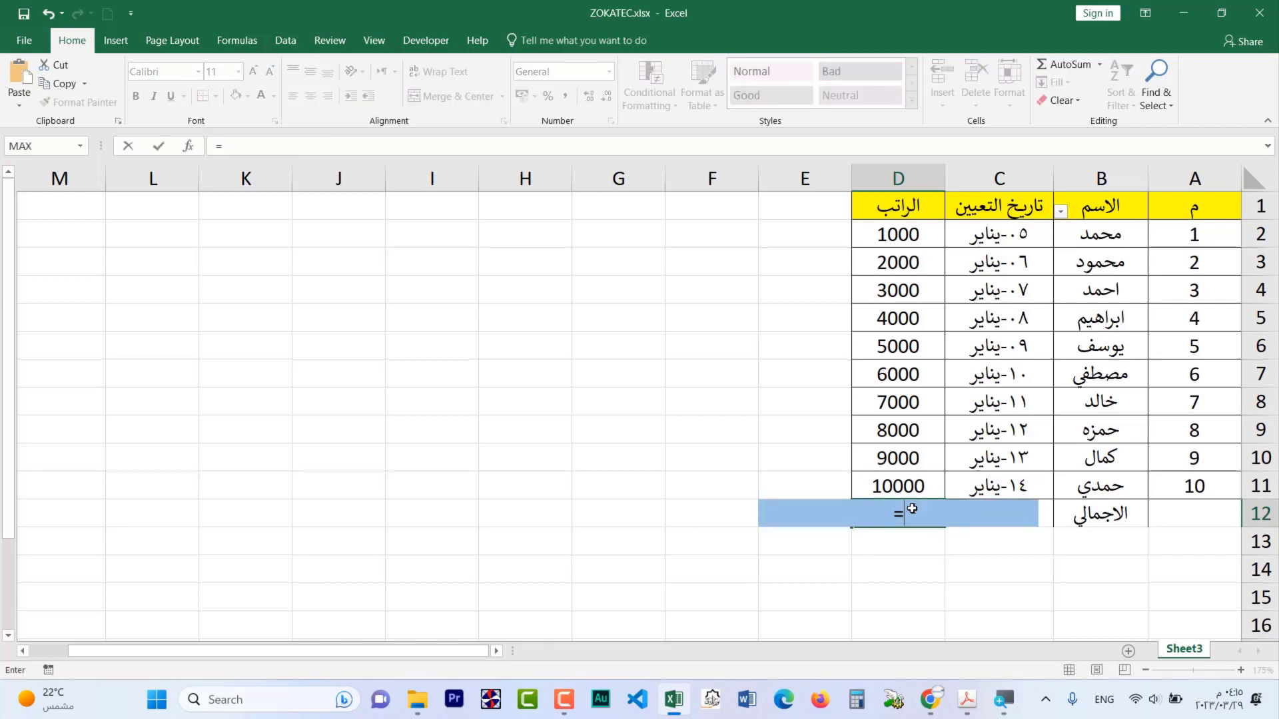
pyautogui.write('su')
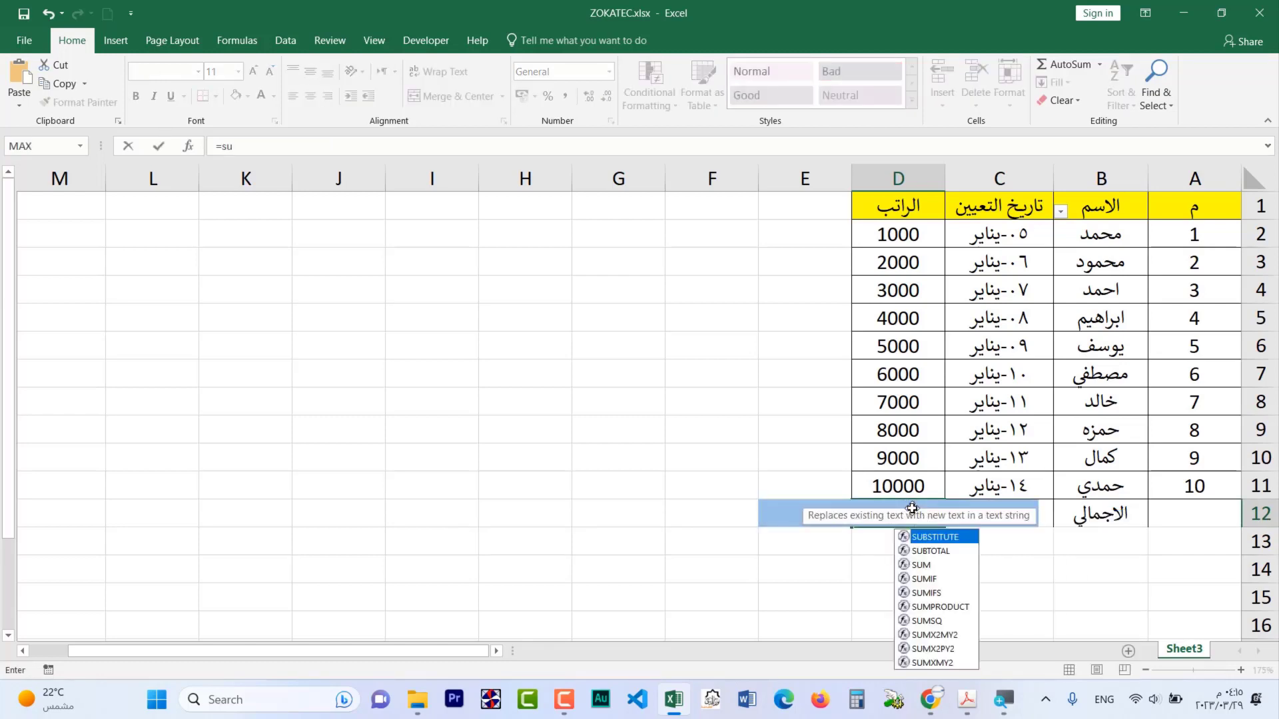
pyautogui.write('bto')
pyautogui.press('Tab')
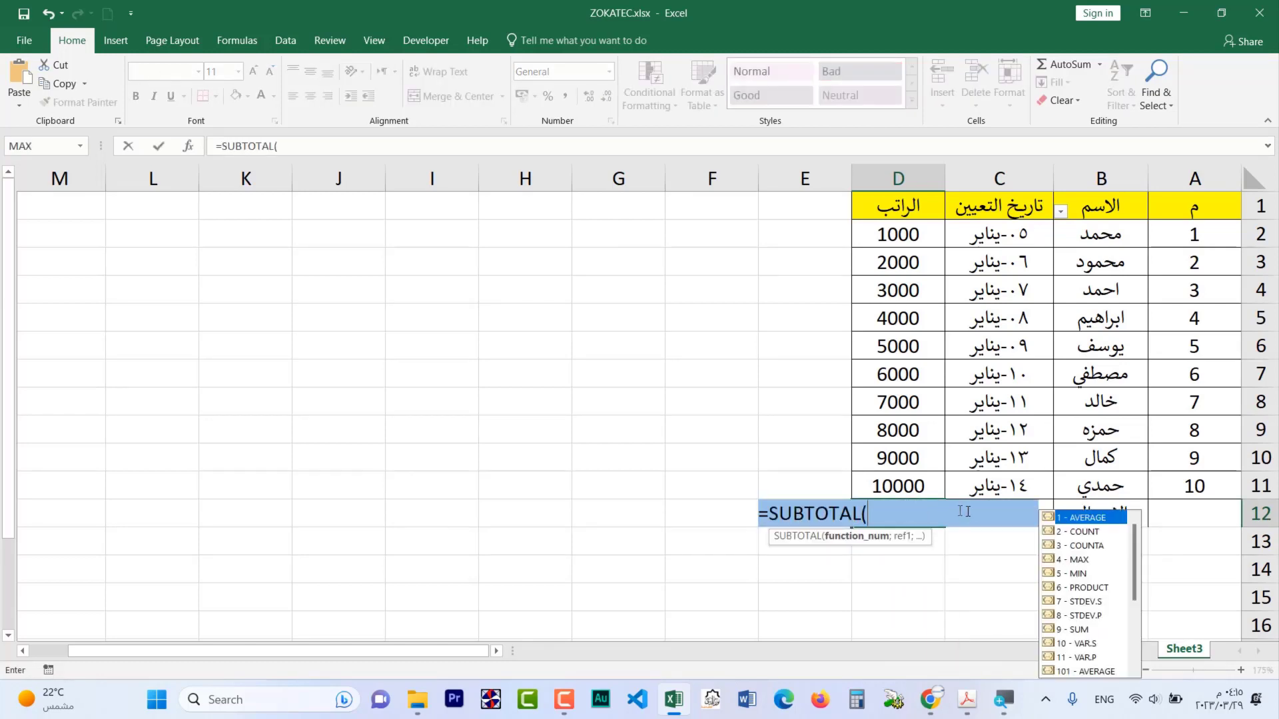
pyautogui.write('9')
pyautogui.write(';')
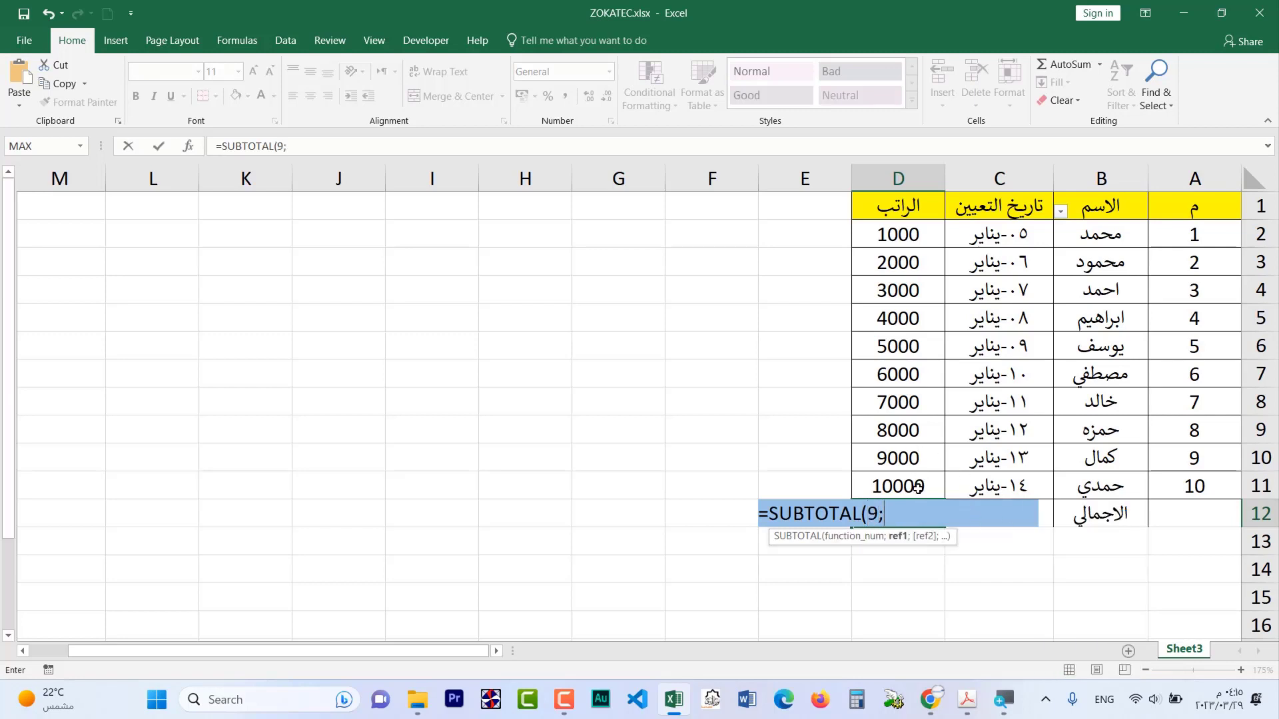
pyautogui.moveTo(918, 486); pyautogui.dragTo(896, 247)
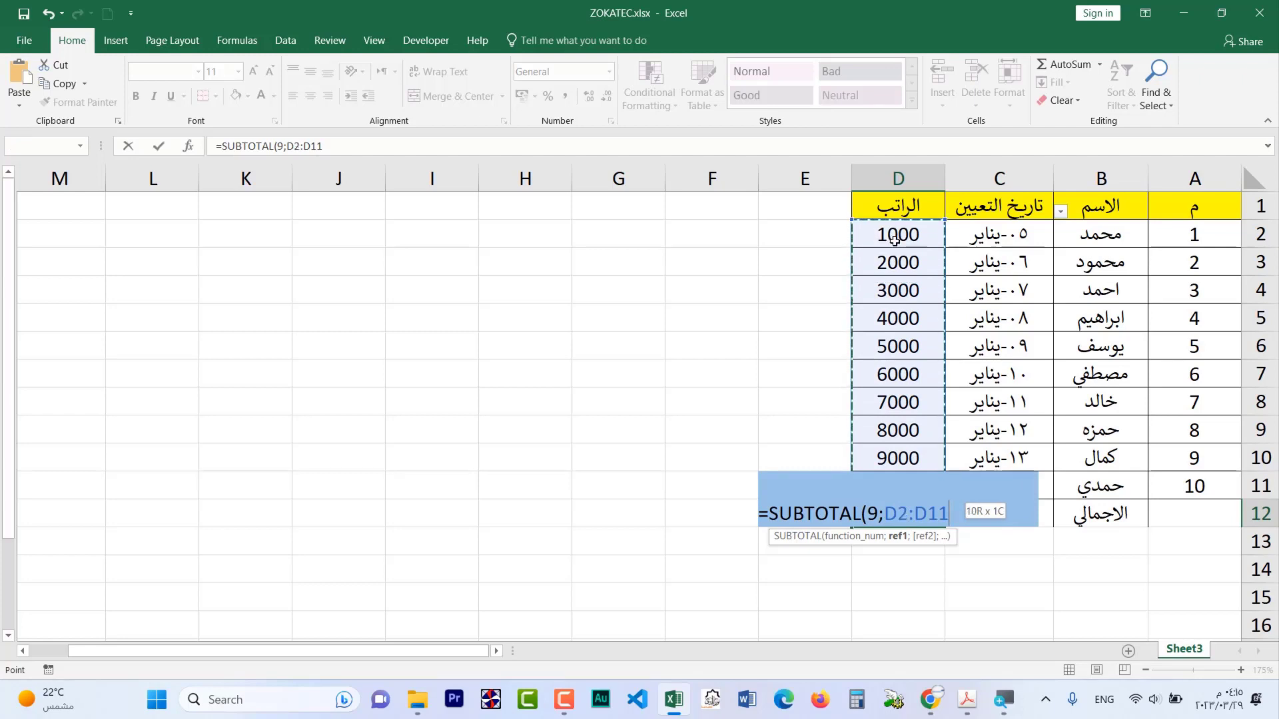
pyautogui.write(')')
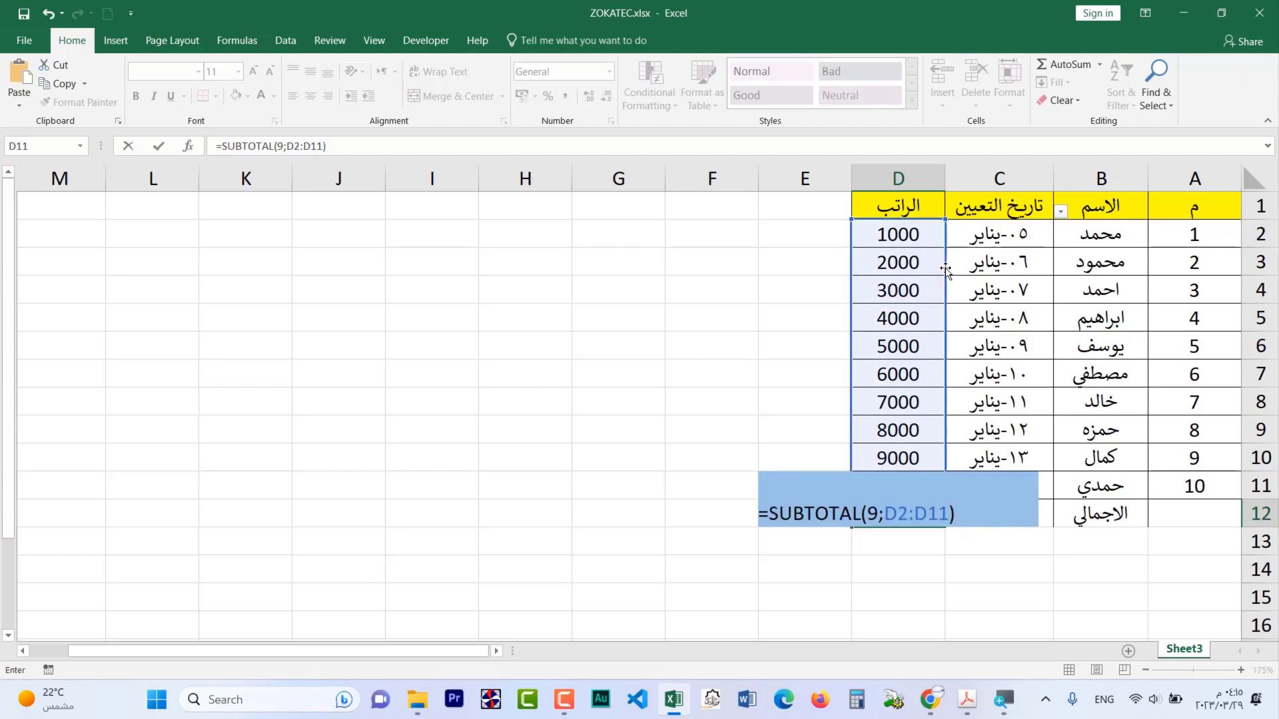
pyautogui.press('Return')
# Filter the name column to ابراهيم, احمد, حمزه and the الاجمالي row, then check D12.
pyautogui.click(1060, 210)
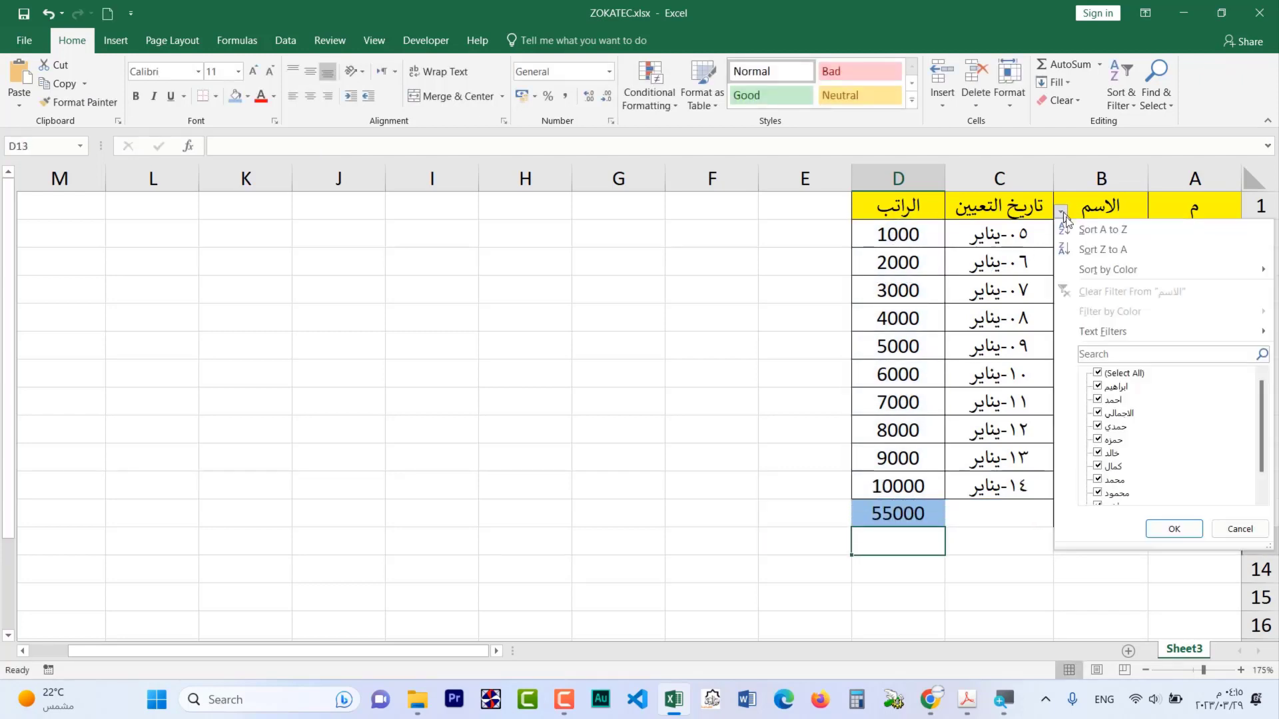
pyautogui.click(1139, 373)
pyautogui.click(1125, 387)
pyautogui.click(1124, 400)
pyautogui.click(1113, 439)
pyautogui.click(1119, 413)
pyautogui.click(1173, 529)
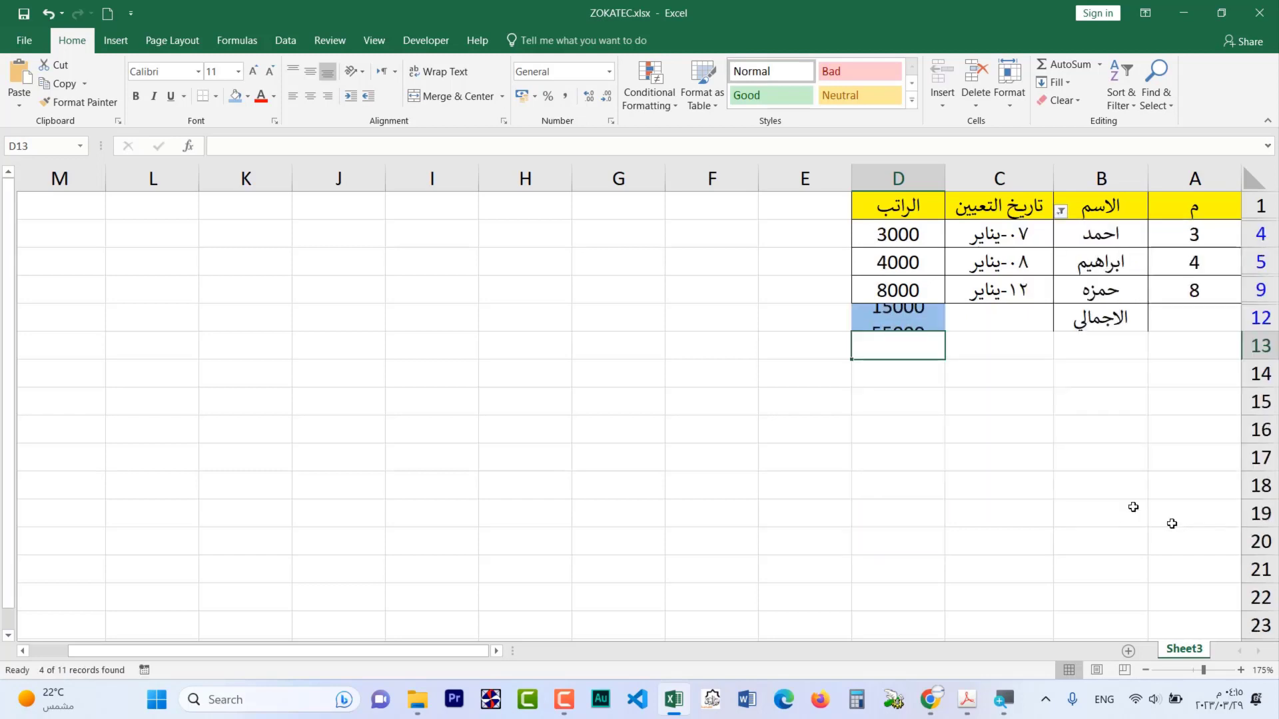
pyautogui.click(886, 321)
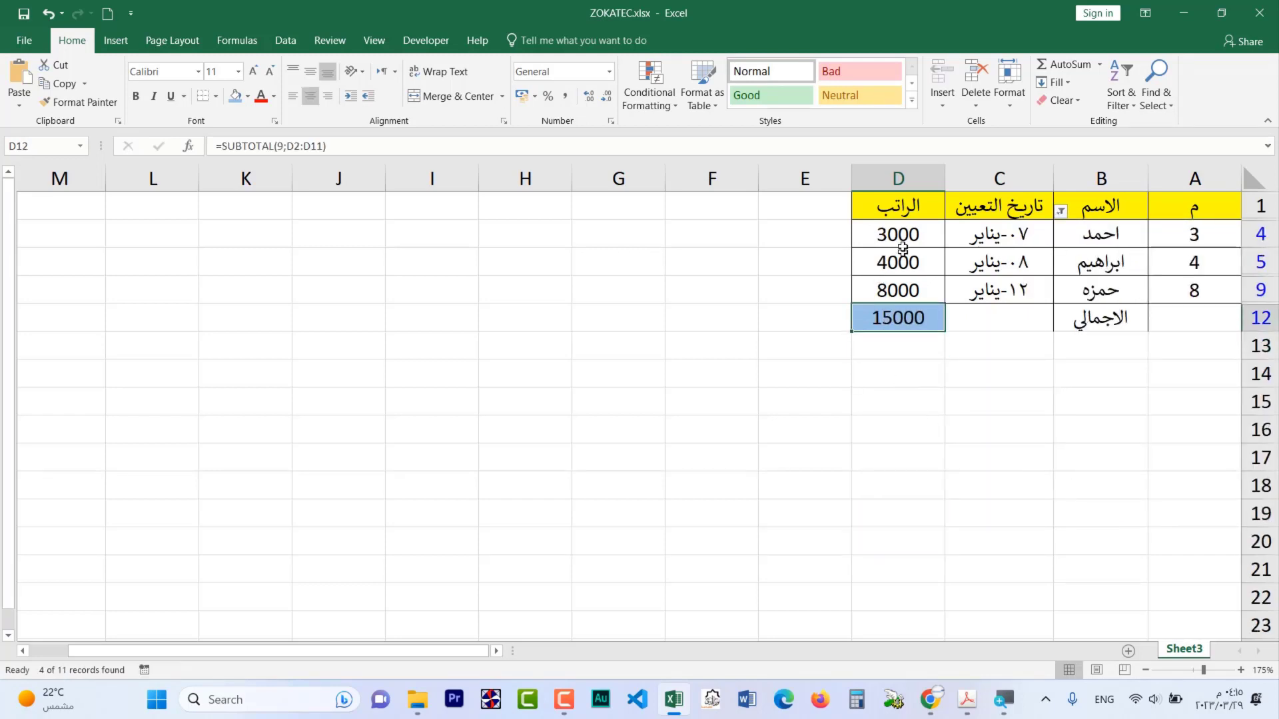